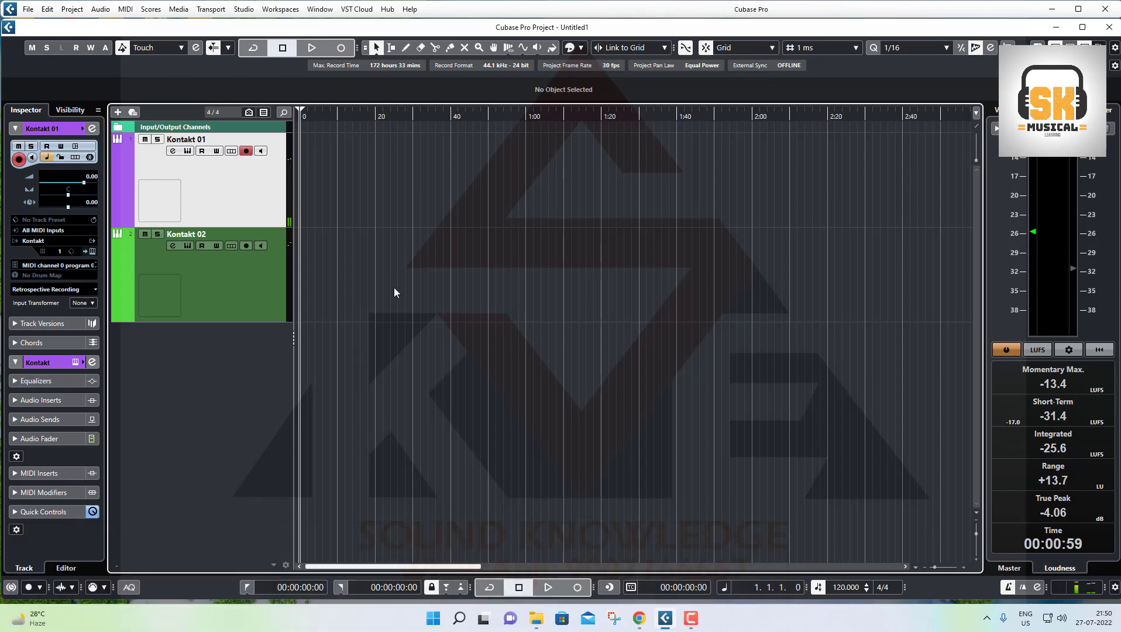
Step: Load the 12 String Guitar Strummer instrument from the 12 Stringed Strummer folder into Kontakt on the Kontakt 02 track
click(261, 294)
click(230, 186)
click(200, 290)
click(94, 250)
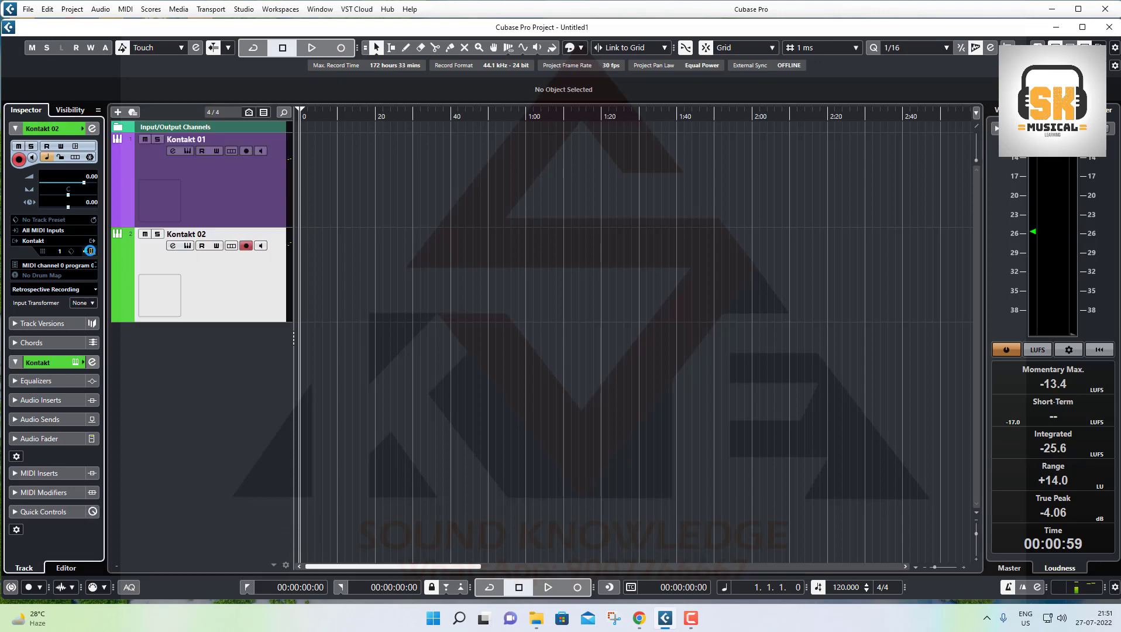
click(355, 190)
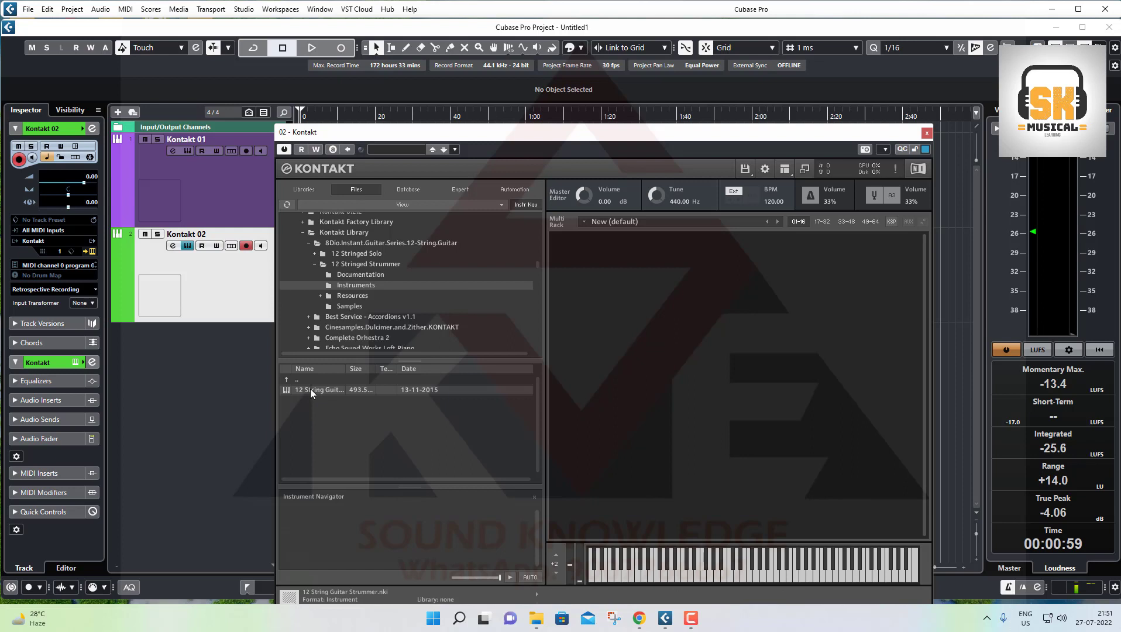
drag(320, 390, 659, 398)
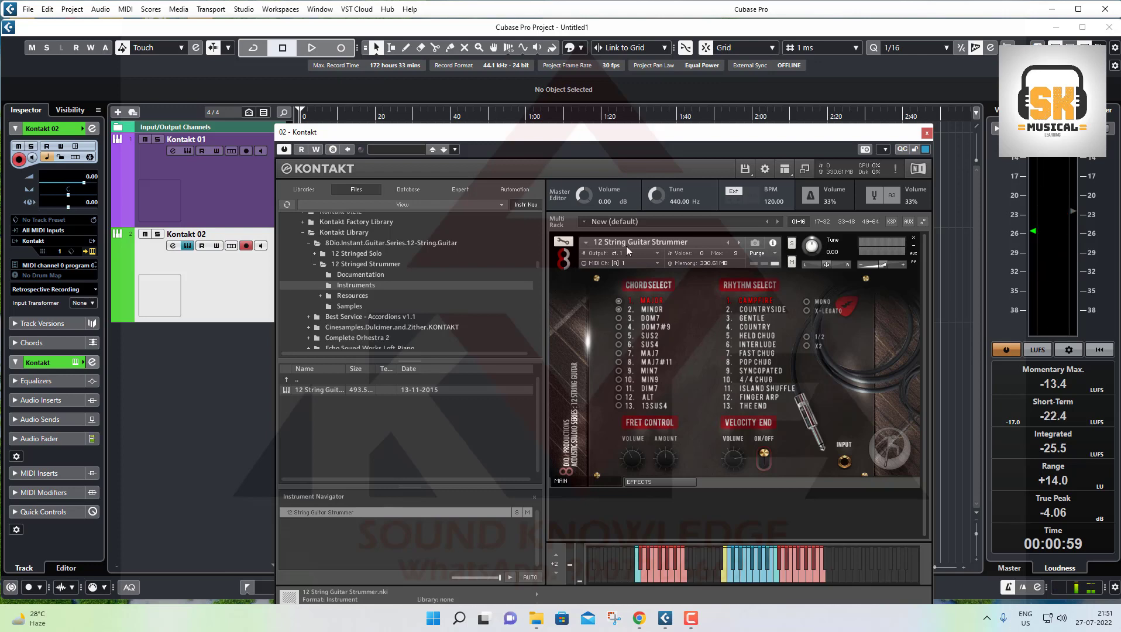
Step: Look through Kontakt's list of libraries for an entry for the 12-string guitar
click(303, 191)
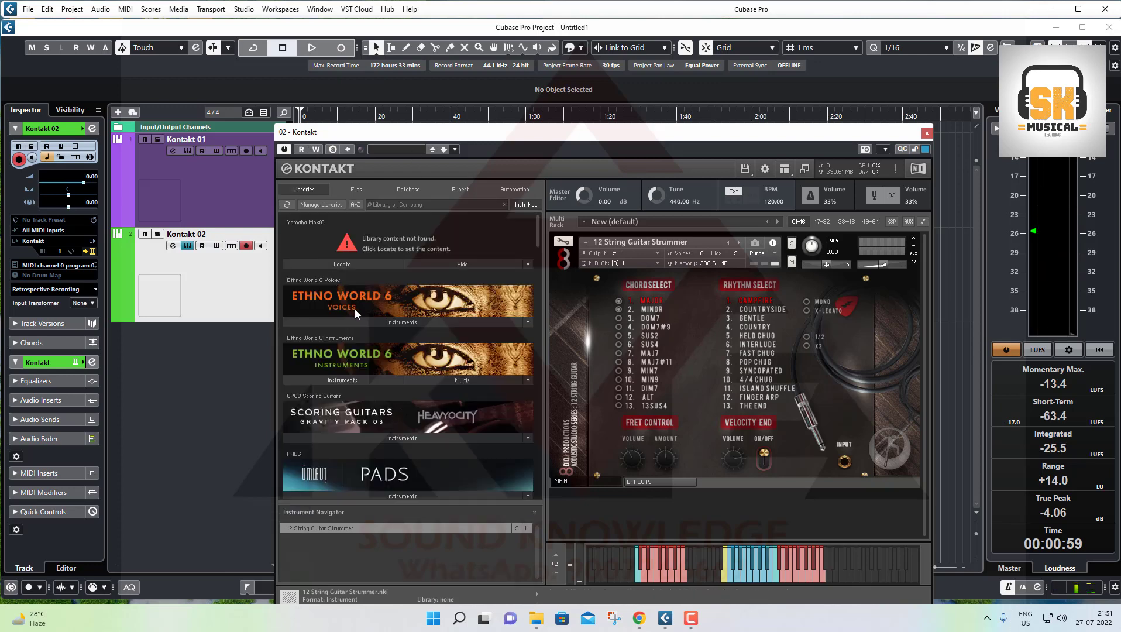
scroll(356, 313, down, 3)
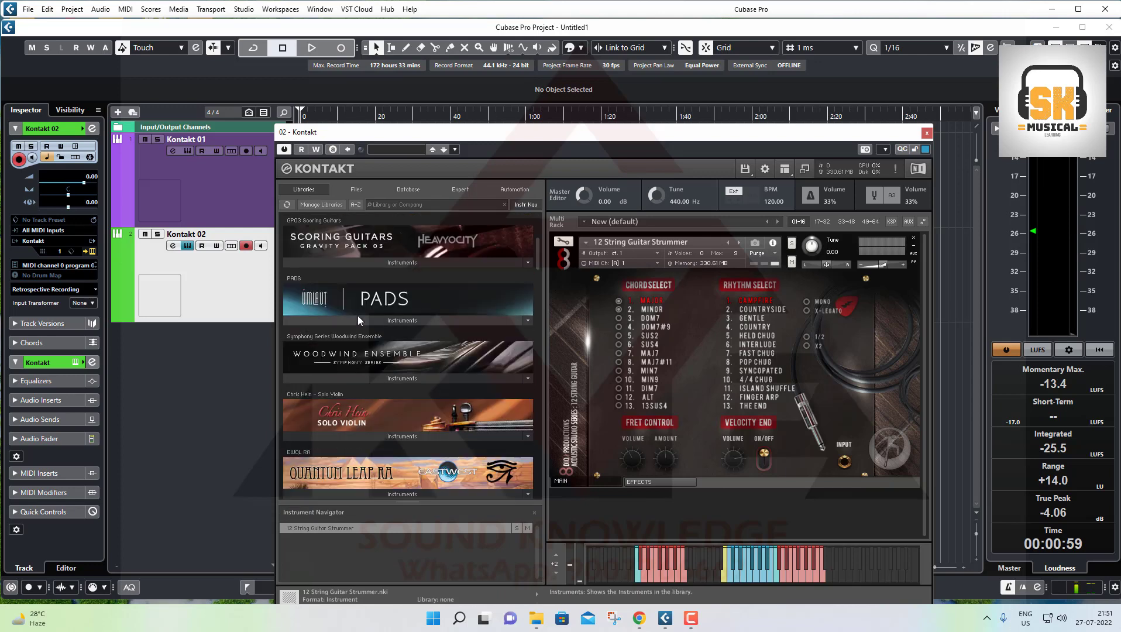
scroll(357, 315, down, 6)
scroll(359, 322, down, 1)
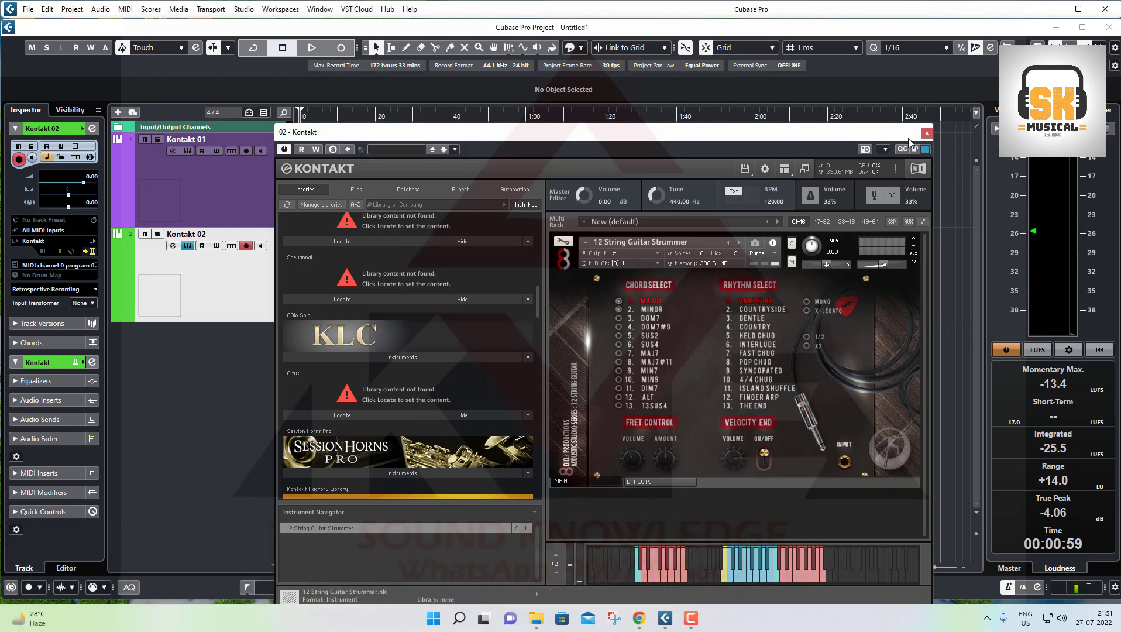
Step: Close the Kontakt window and set the Kontakt 02 track to No VST Instrument
click(927, 133)
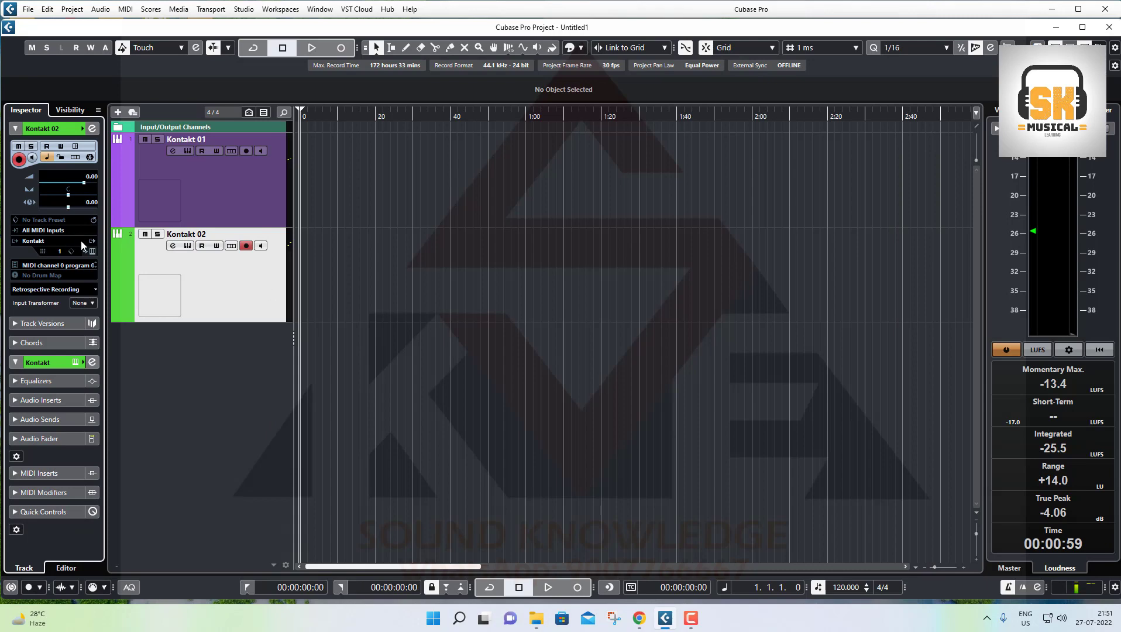
click(61, 241)
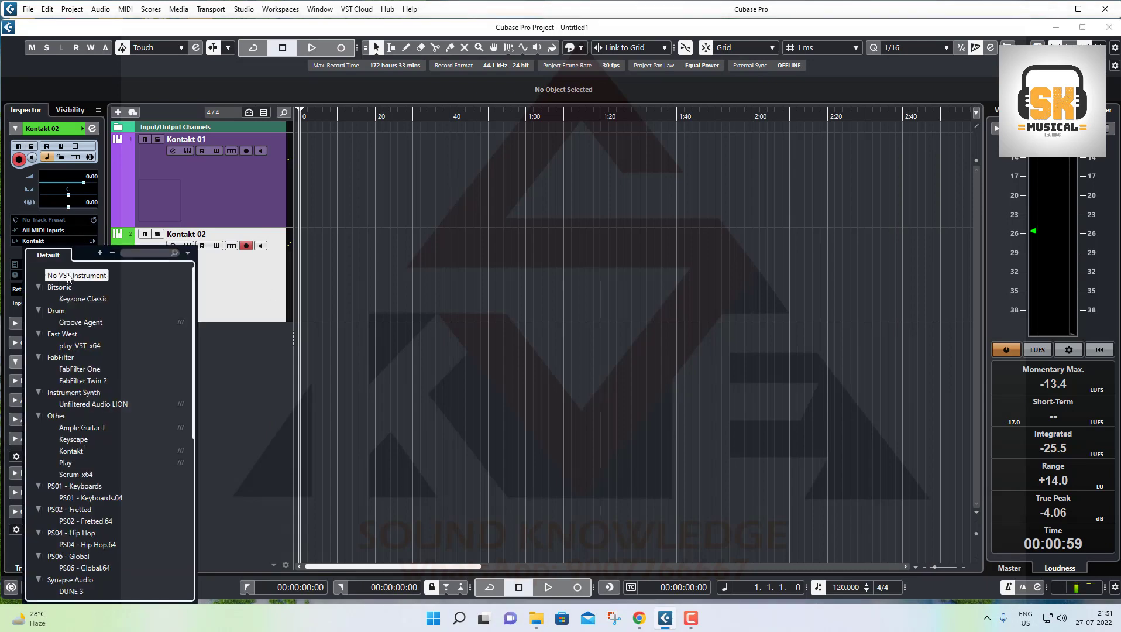
click(66, 274)
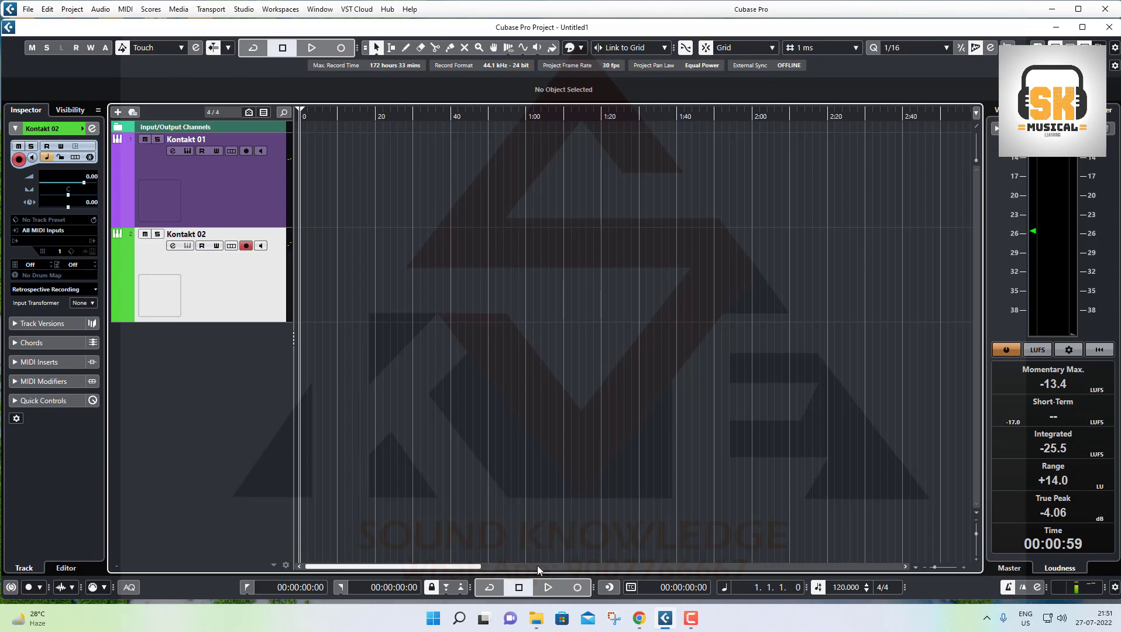
Step: Switch to File Explorer and launch KLC.exe from the Kontakt library maker folder inside the desktop's _Kontakt library maker folder
click(536, 619)
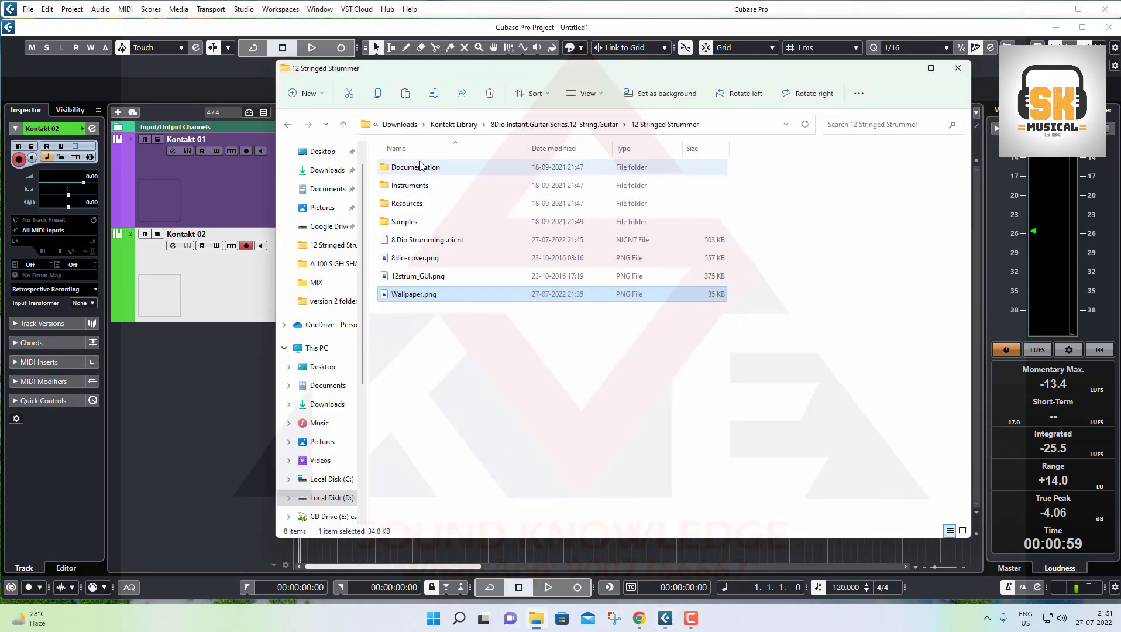
scroll(321, 252, up, 1)
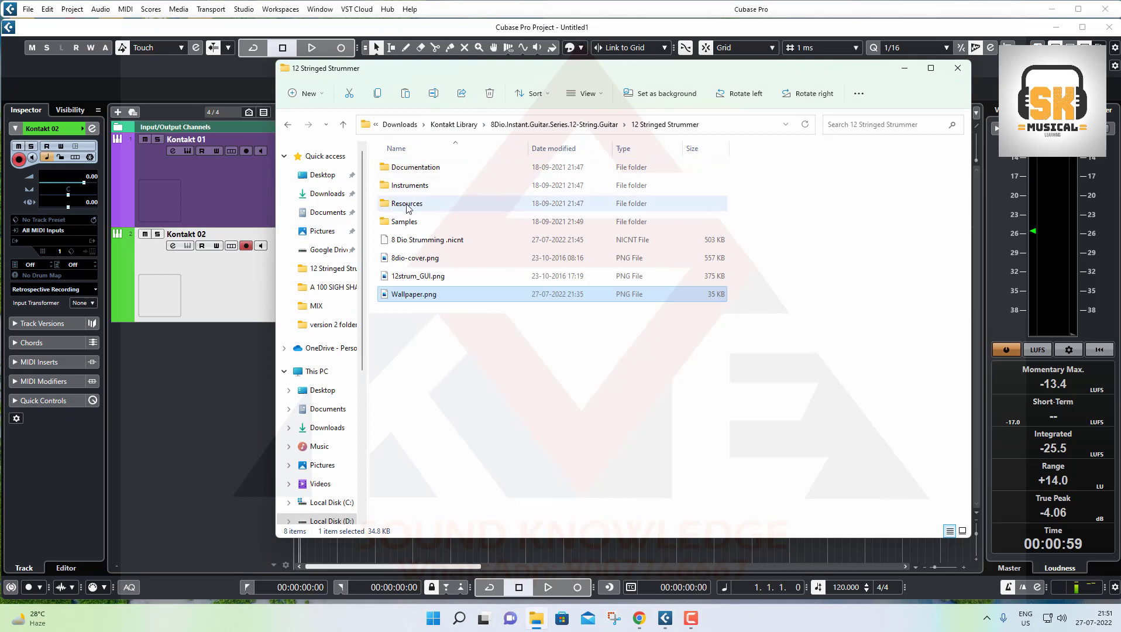
click(317, 177)
double_click(412, 174)
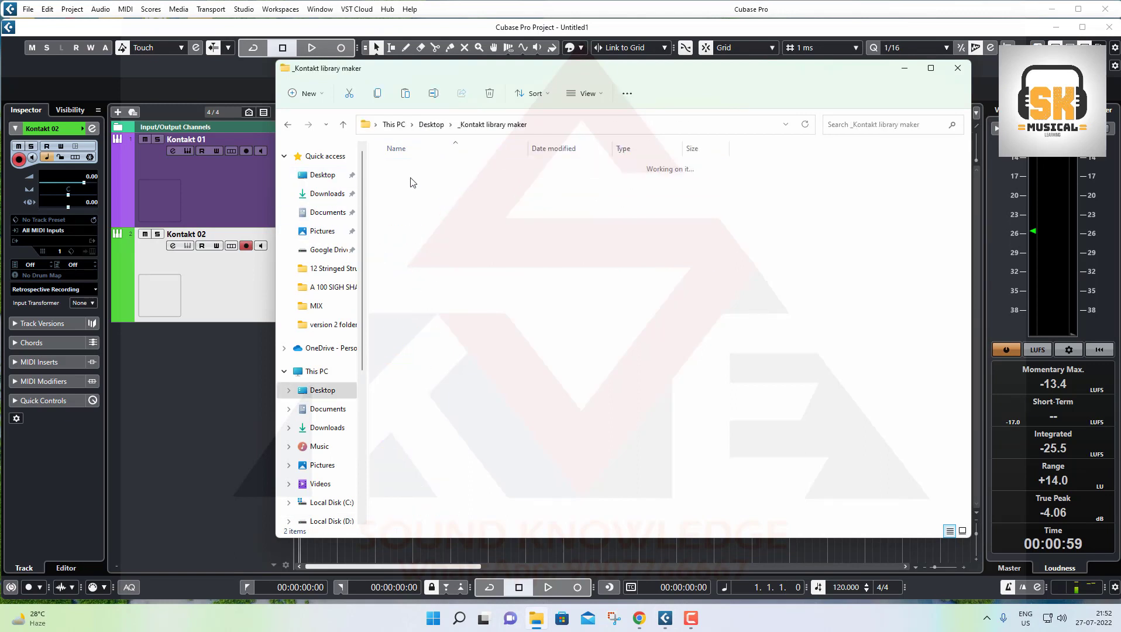
double_click(413, 168)
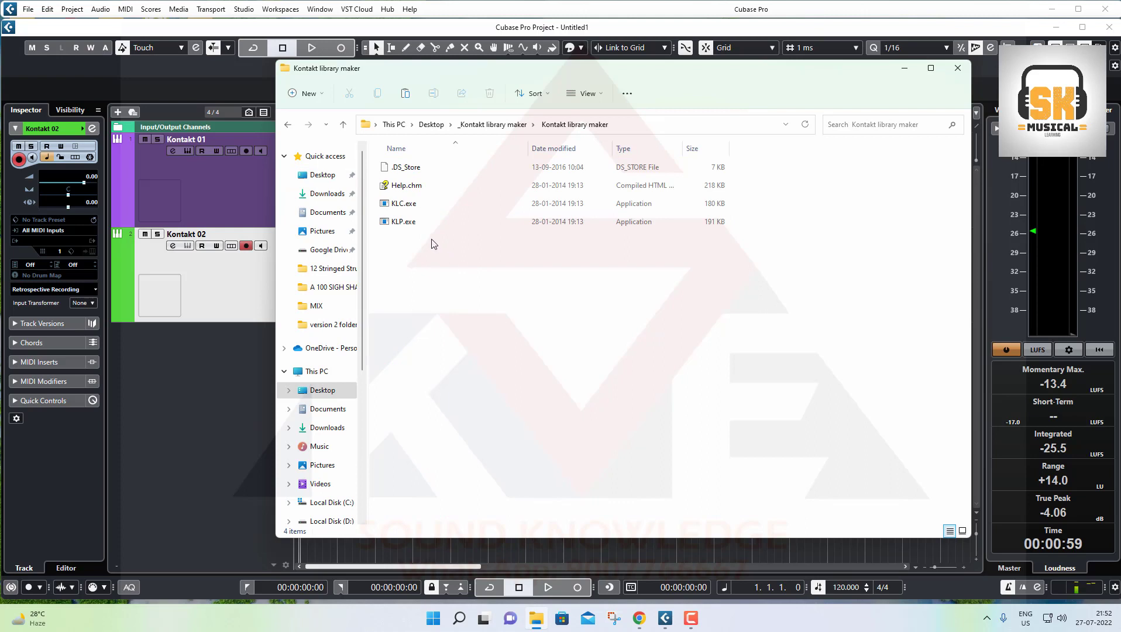
click(402, 205)
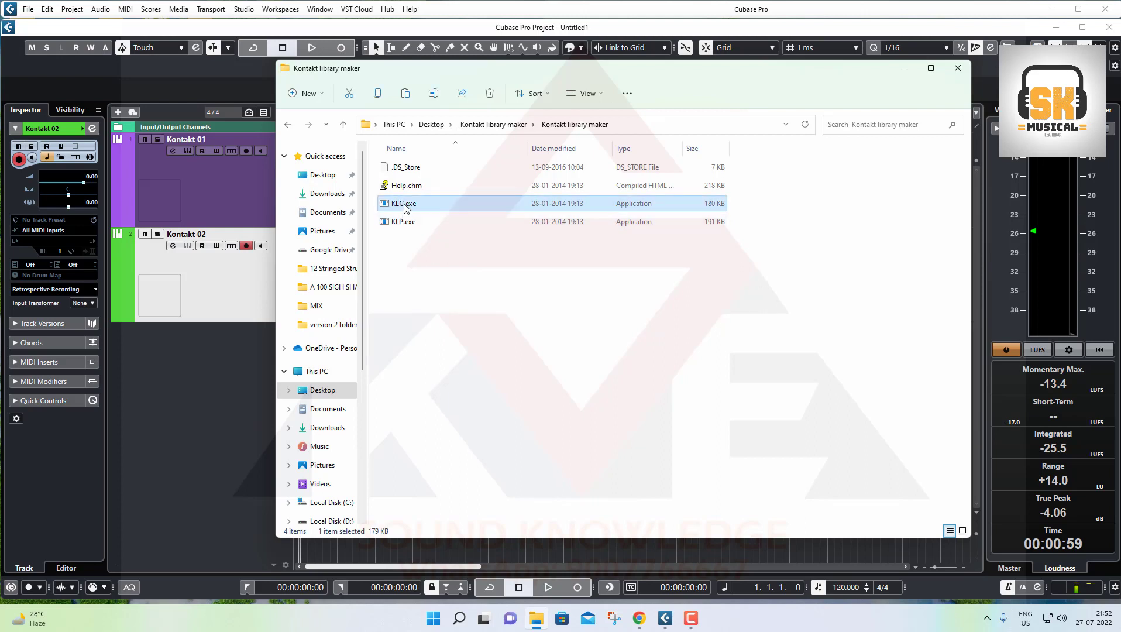
double_click(405, 206)
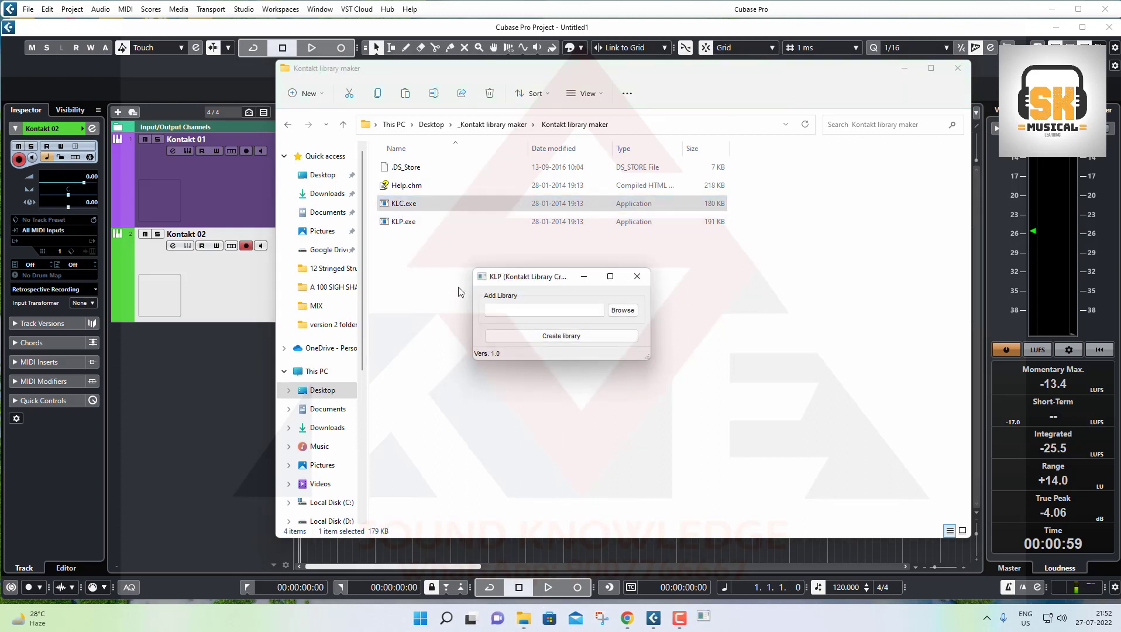
Step: Name the new library "8 Dio Strumming" in the Kontakt library creator
click(549, 311)
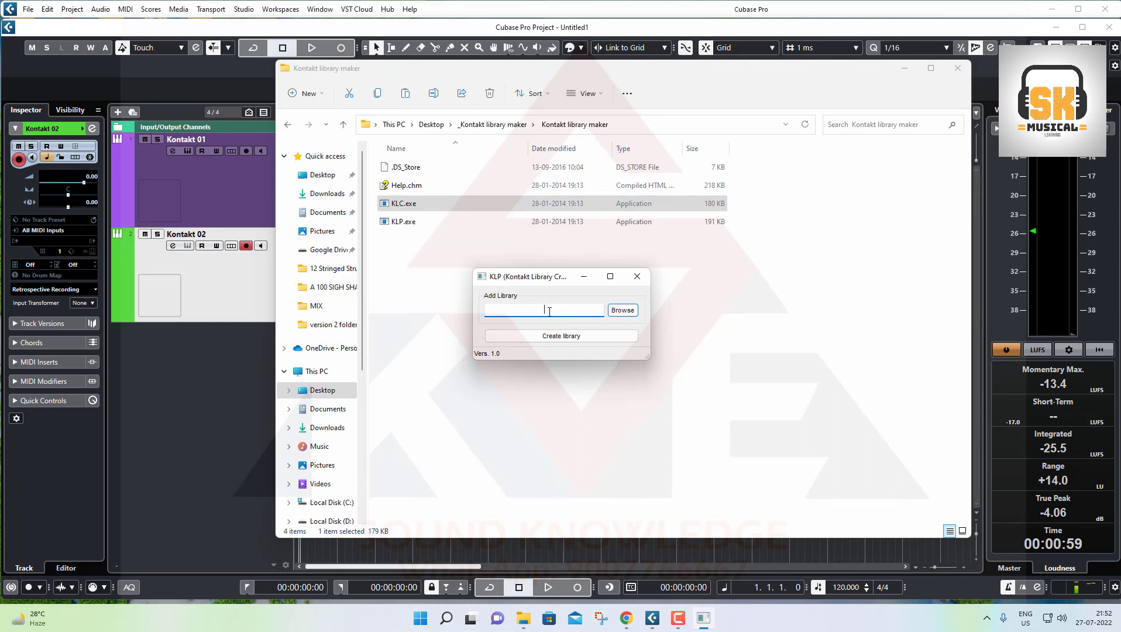
text(8 Dir)
key(BackSpace)
text(o Stromming)
Step: Choose the 12 Stringed Strummer folder in D:\Downloads\Kontakt Library\8Dio.Instant.Guitar.Series.12-String.Guitar as the new library's folder
click(620, 312)
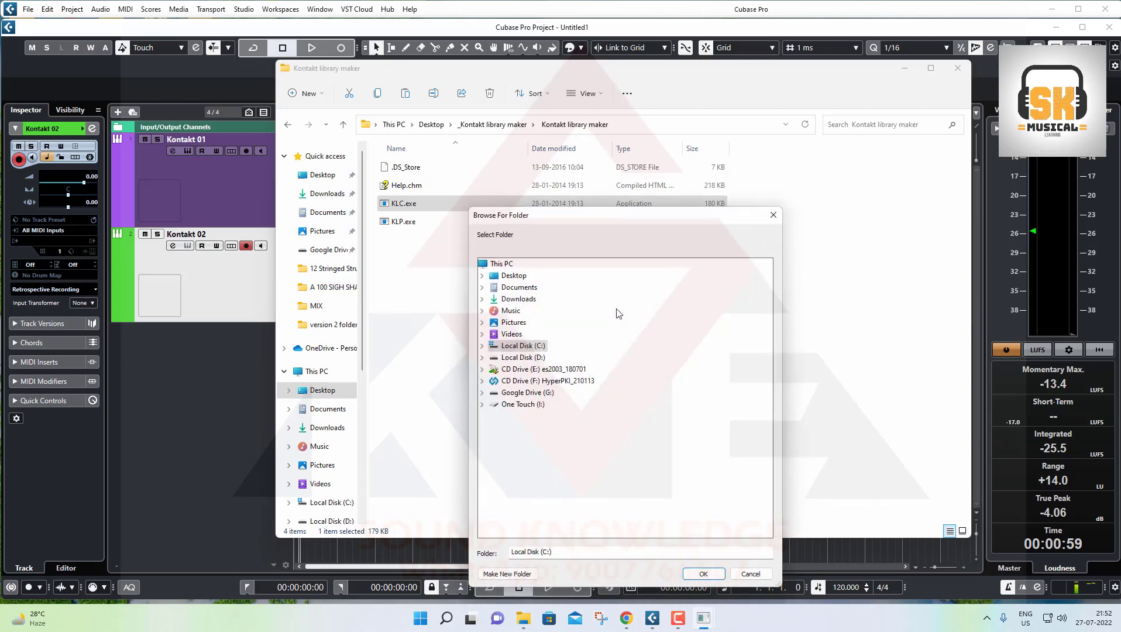
double_click(532, 358)
double_click(532, 359)
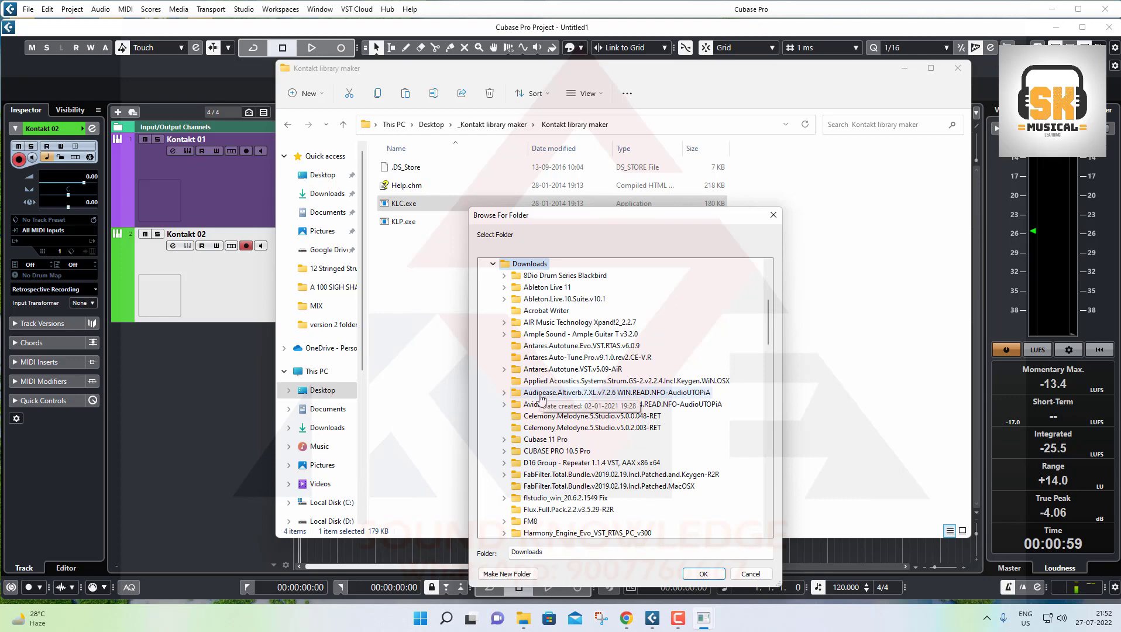
key(k)
scroll(541, 400, down, 4)
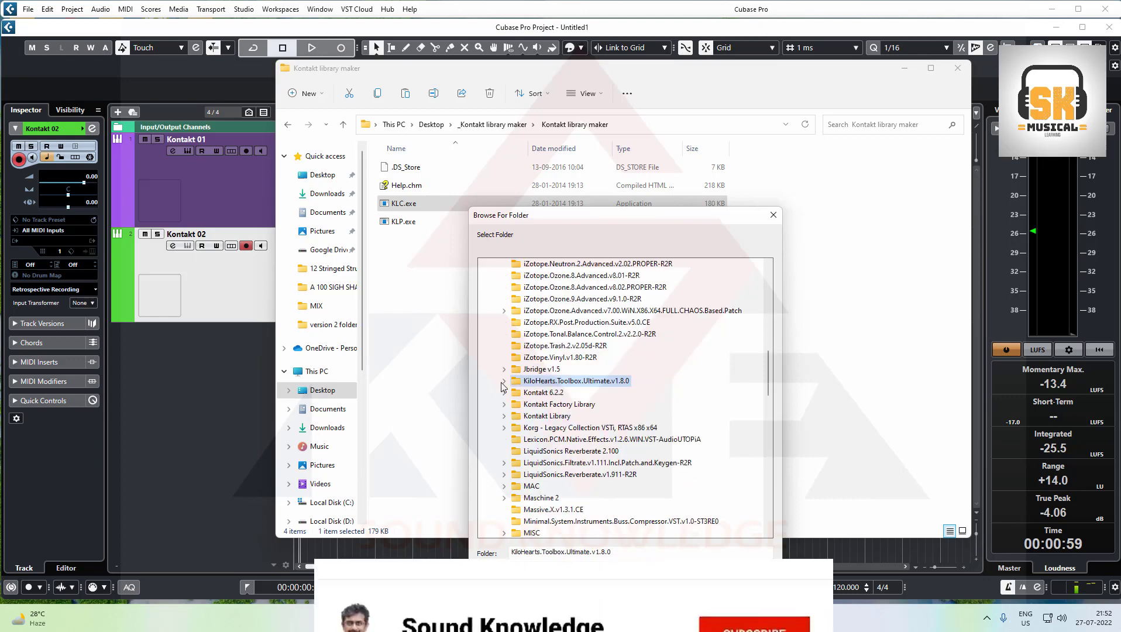
double_click(548, 416)
scroll(559, 351, down, 4)
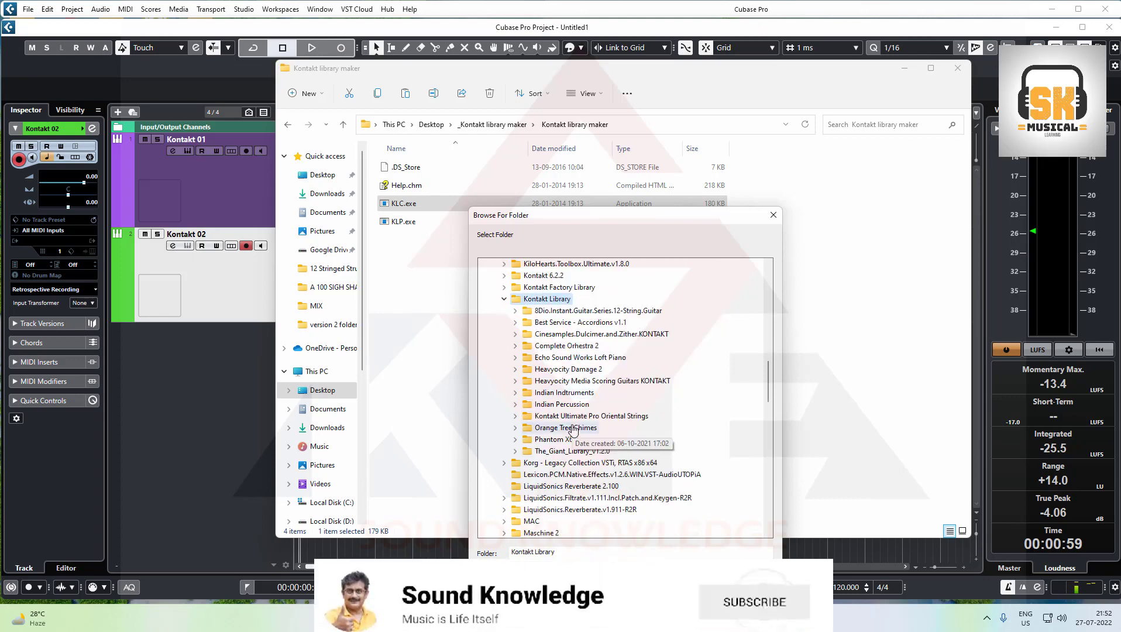
double_click(566, 276)
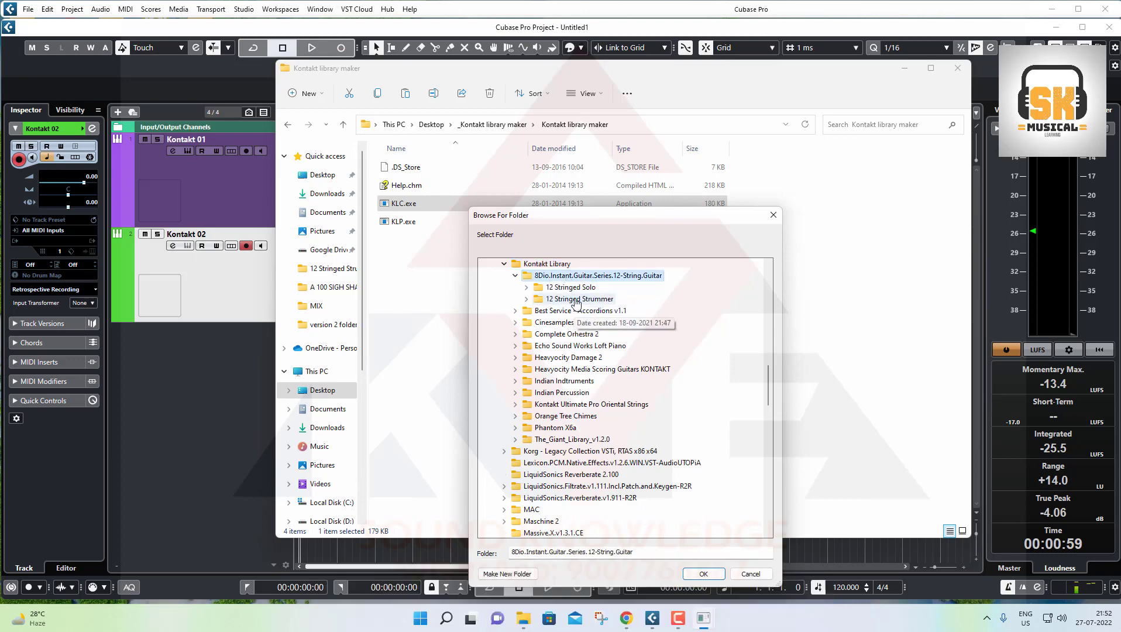
double_click(576, 299)
click(690, 575)
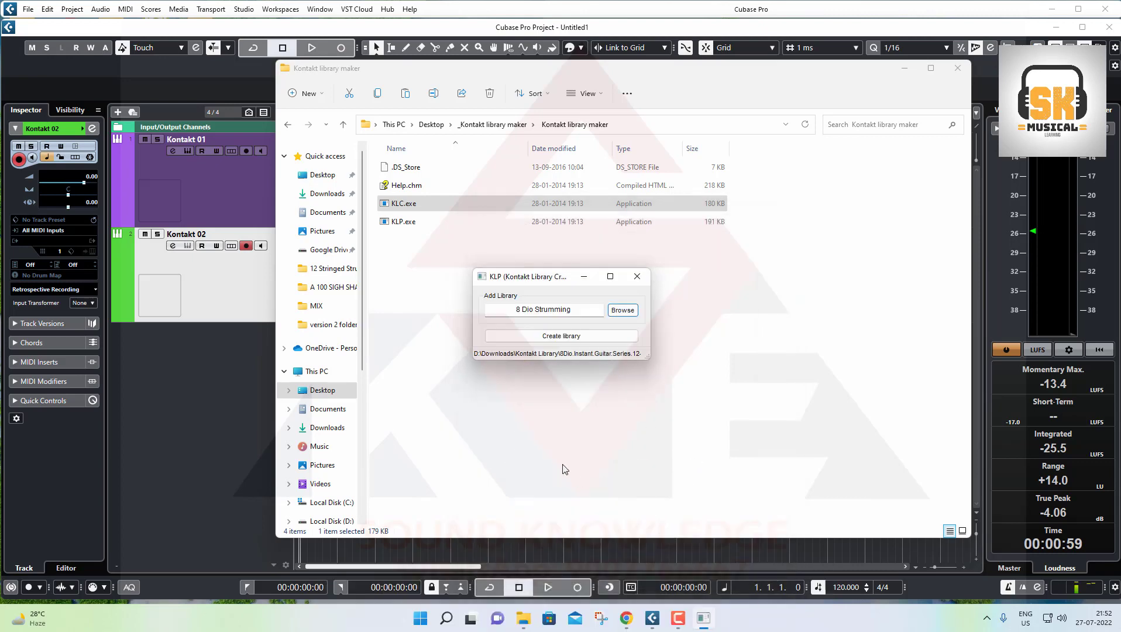
Step: Create the library for the chosen folder and close the library creator
click(560, 336)
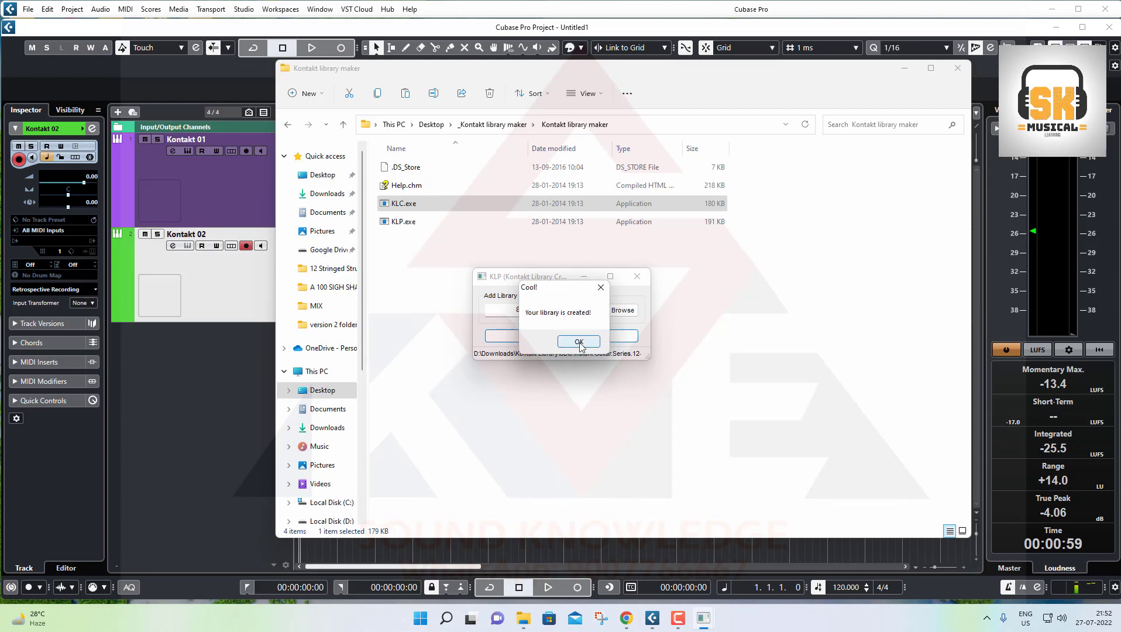
click(575, 342)
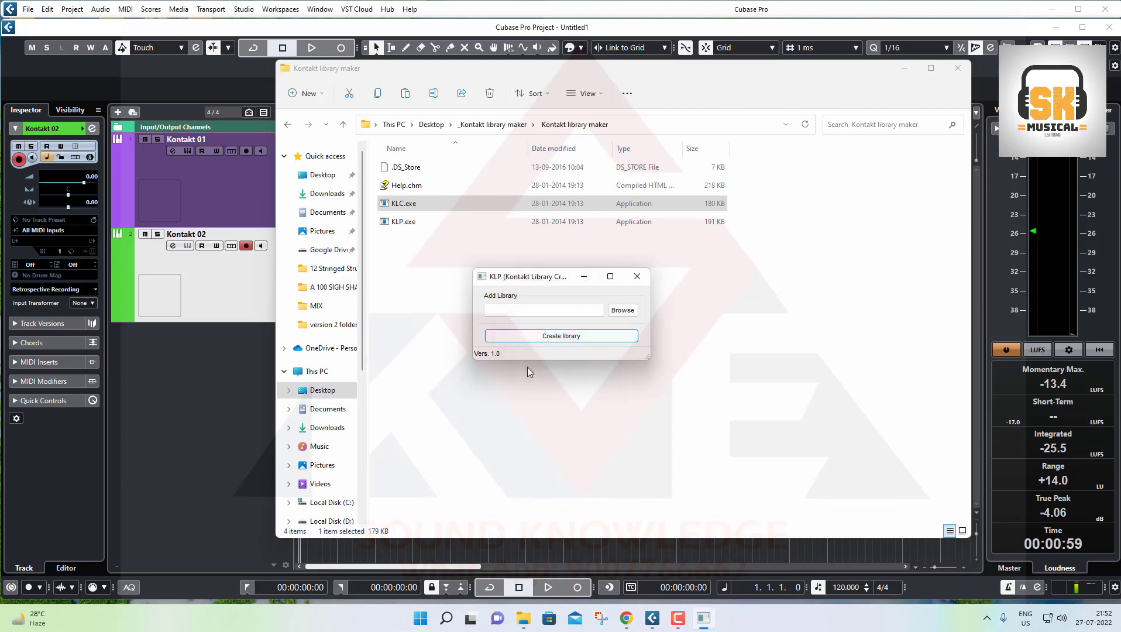
click(636, 276)
Step: Open the 12 Stringed Strummer folder under D:\Downloads\Kontakt Library, view its Wallpaper.png image and close the image
click(344, 125)
click(344, 125)
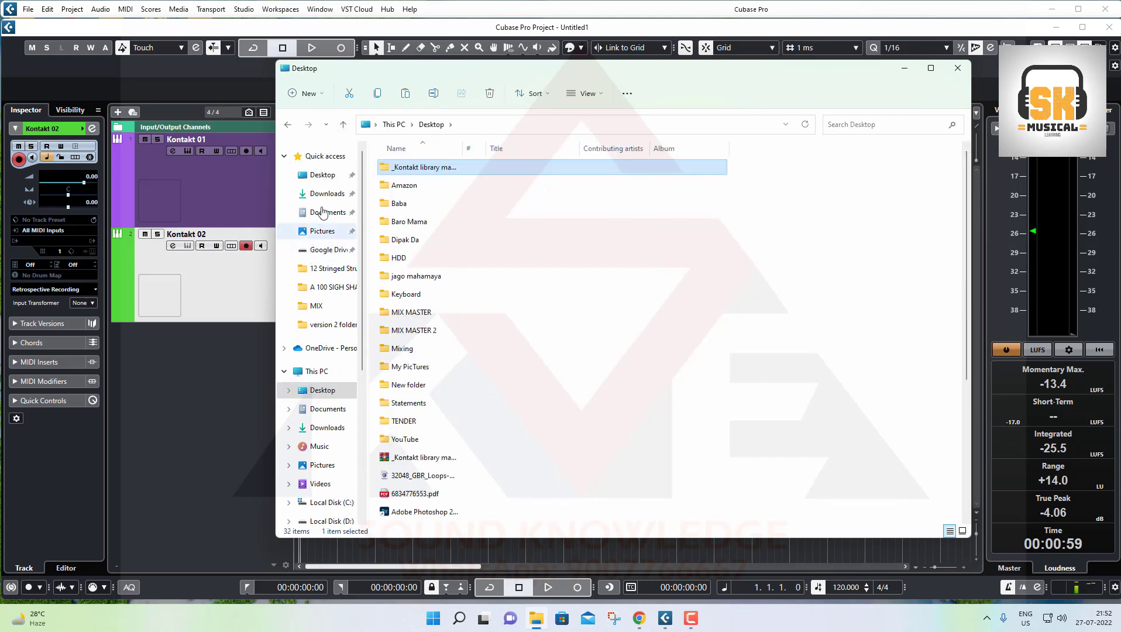
click(537, 618)
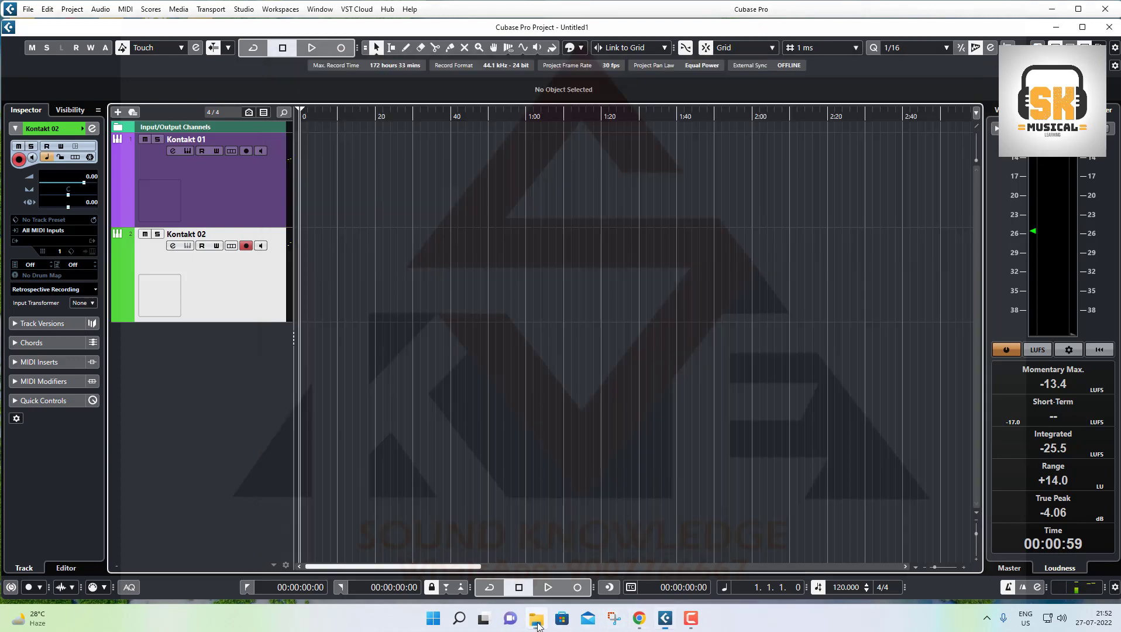
click(536, 618)
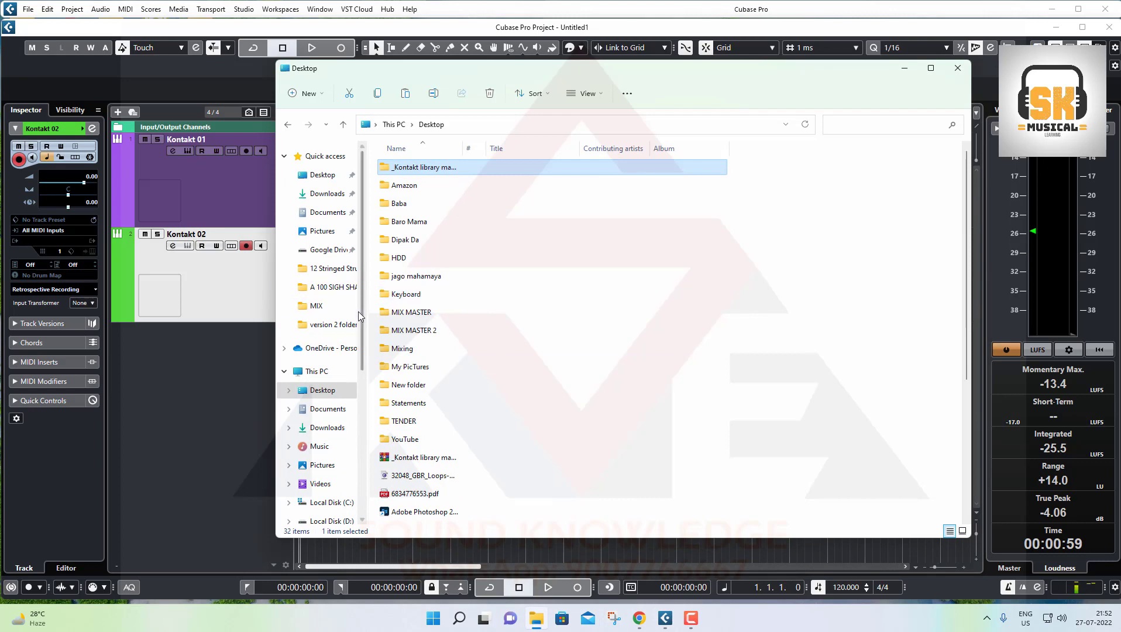
click(331, 521)
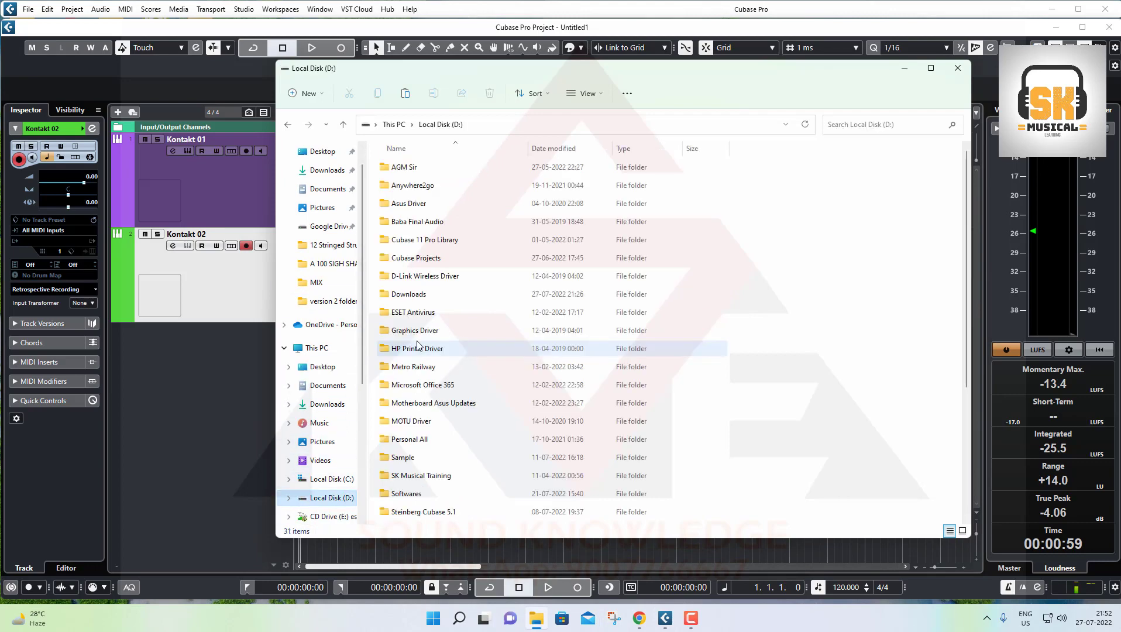
double_click(410, 295)
key(k)
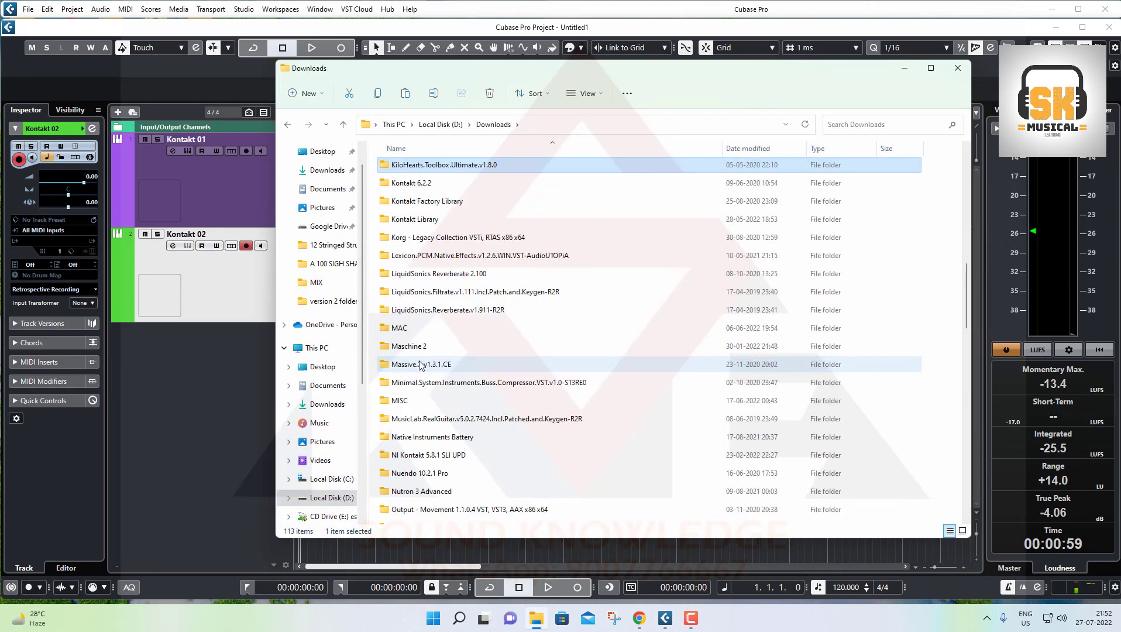
double_click(424, 221)
double_click(425, 167)
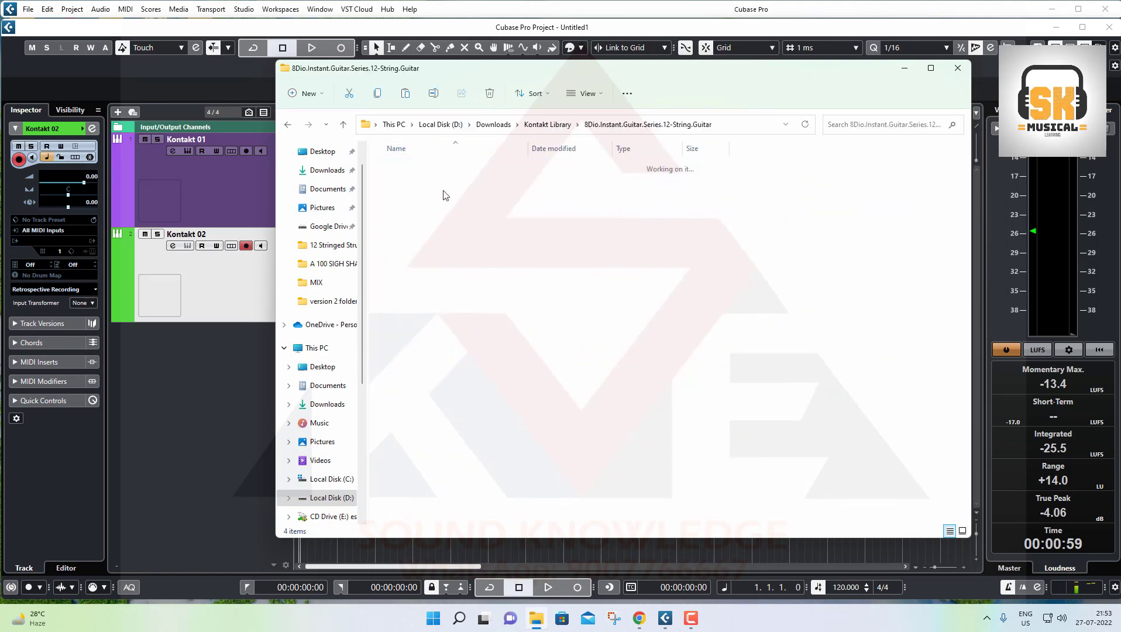
double_click(425, 185)
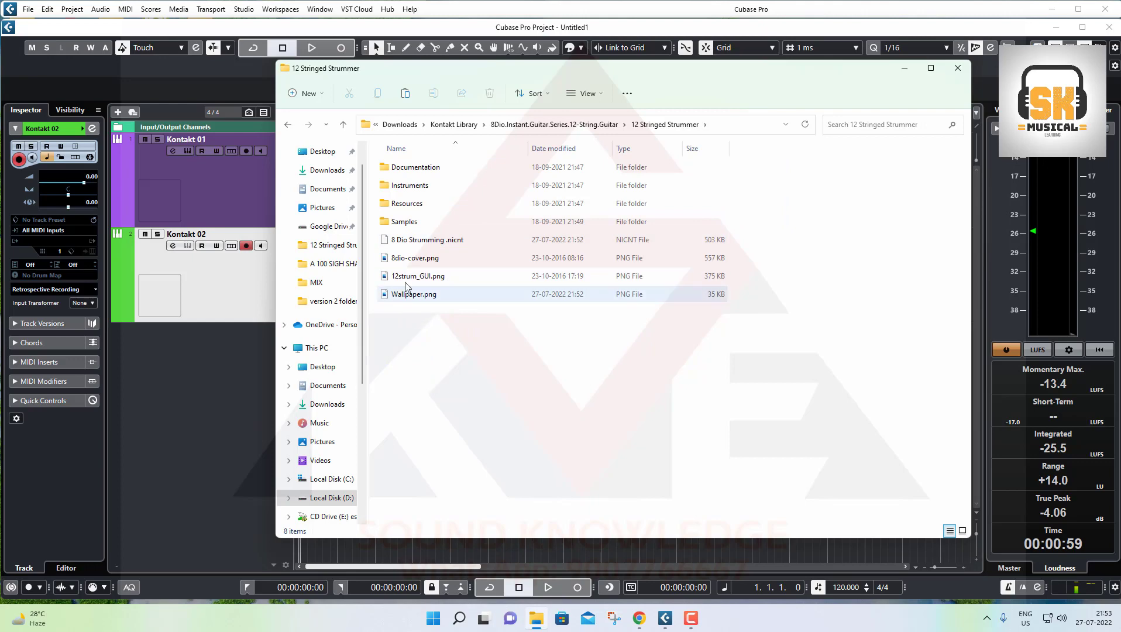
double_click(417, 294)
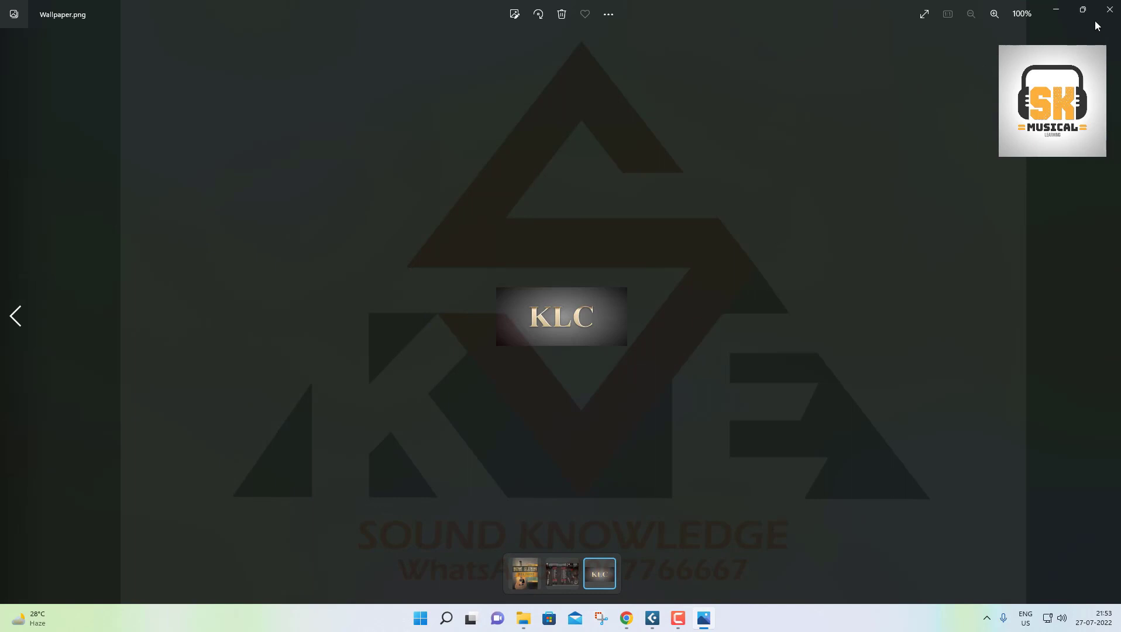
click(1108, 10)
Step: Switch back to Cubase and load Kontakt as the instrument of the Kontakt 02 track
click(205, 292)
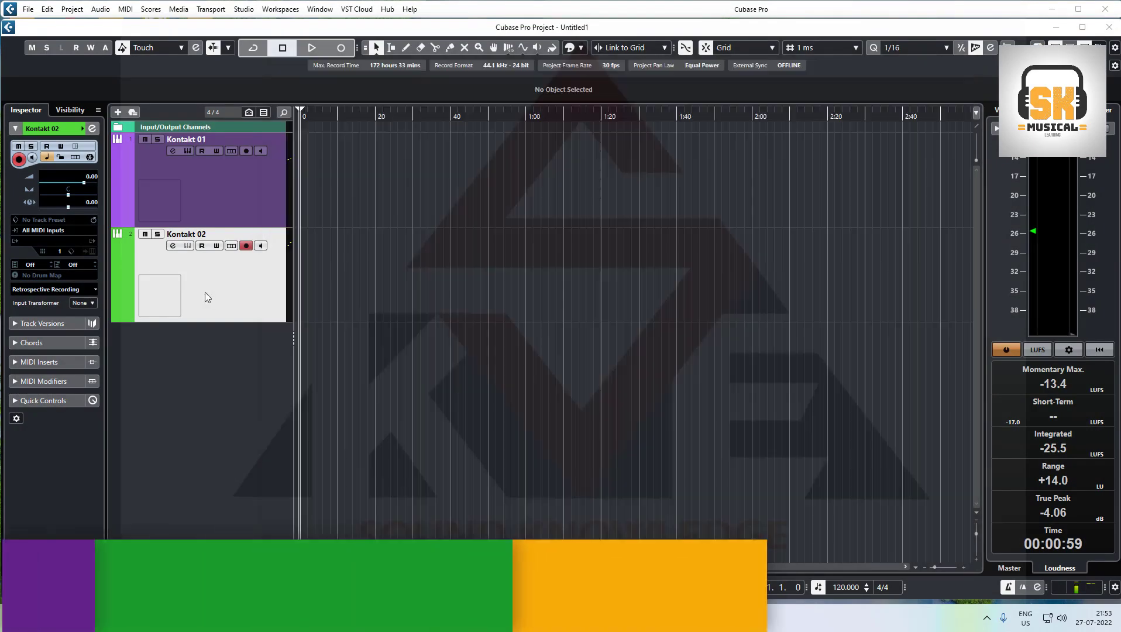
click(67, 242)
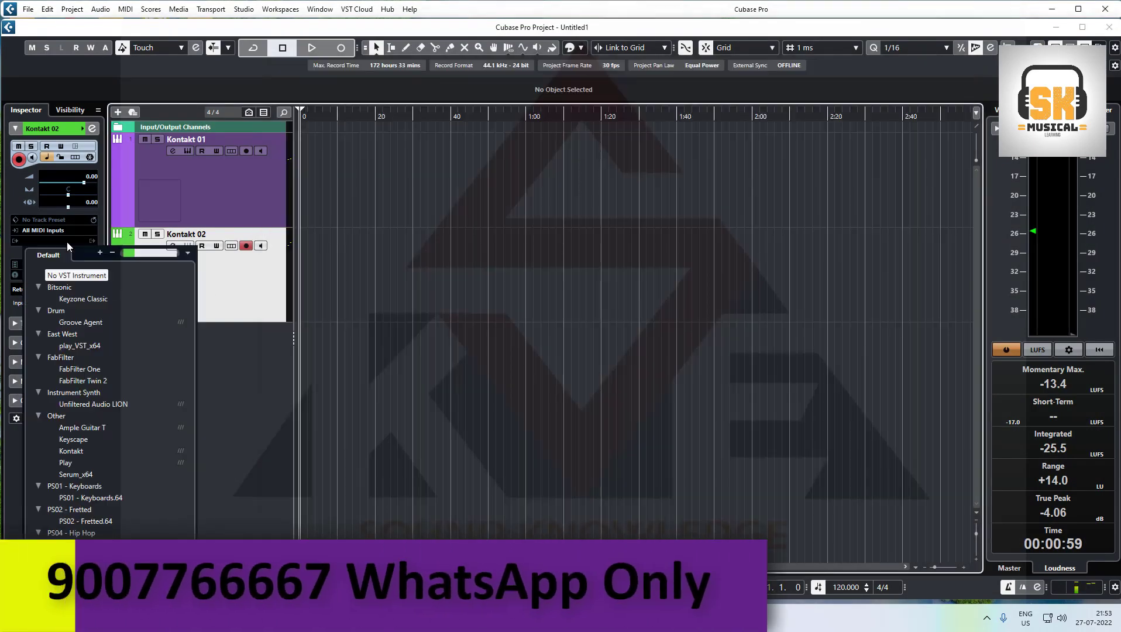
click(67, 299)
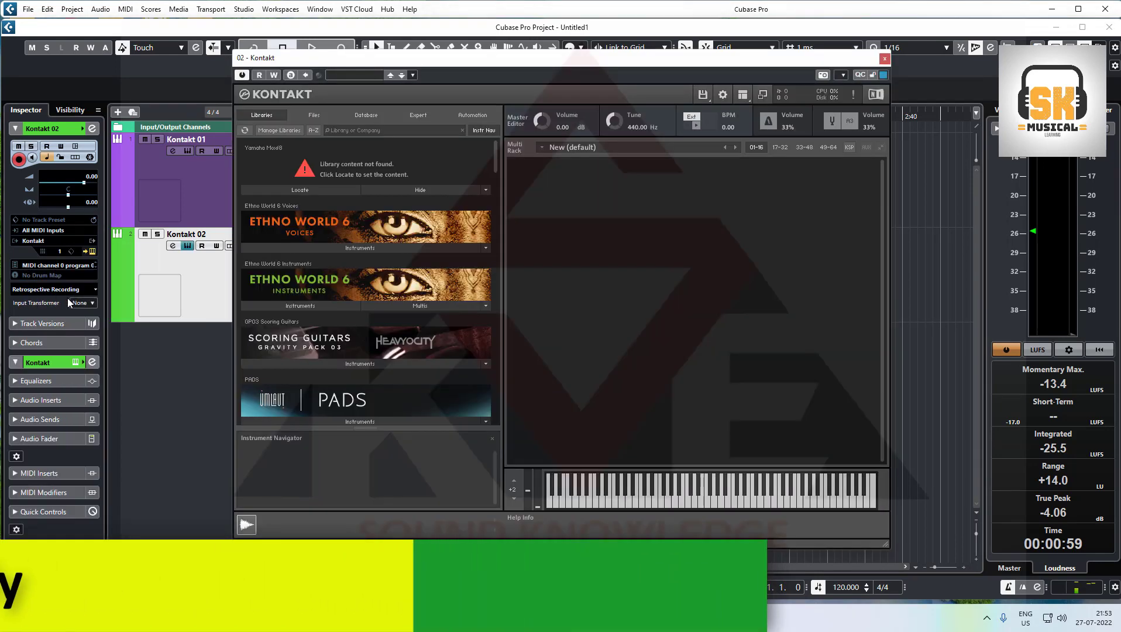
Step: Launch the library tool from Kontakt's library options, start adding a library and move the tool's window clear of the folder dialog
click(324, 190)
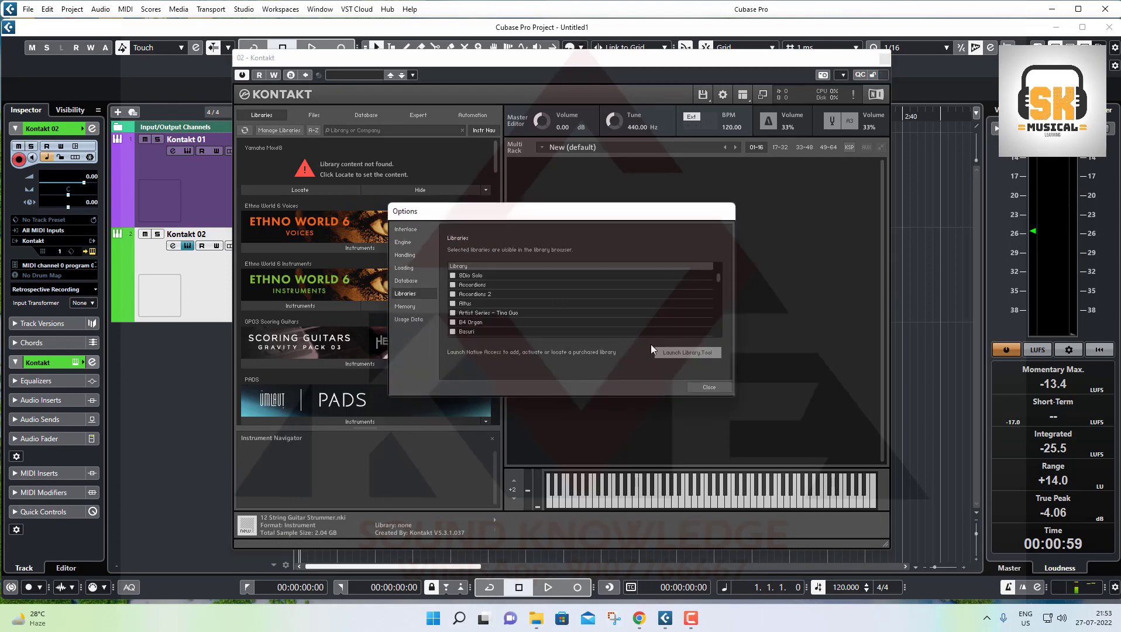
click(692, 354)
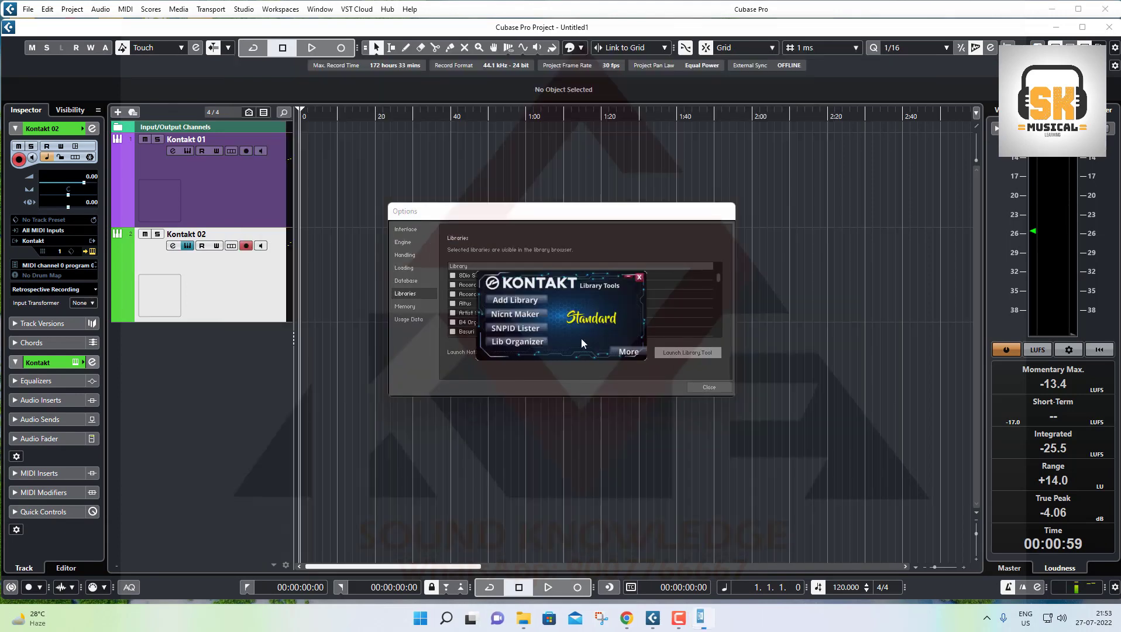
click(523, 300)
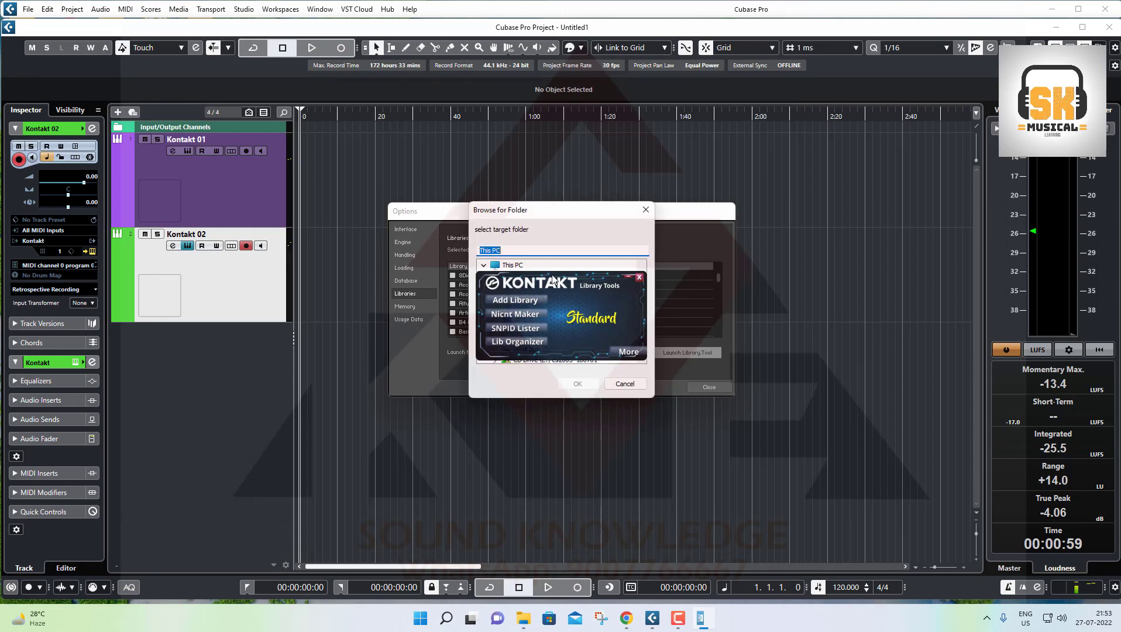
drag(562, 284, 847, 307)
Step: Choose the 8Dio.Instant.Guitar.Series.12-String.Guitar folder under D:\Downloads\Kontakt Library as the target folder and register its library
click(532, 350)
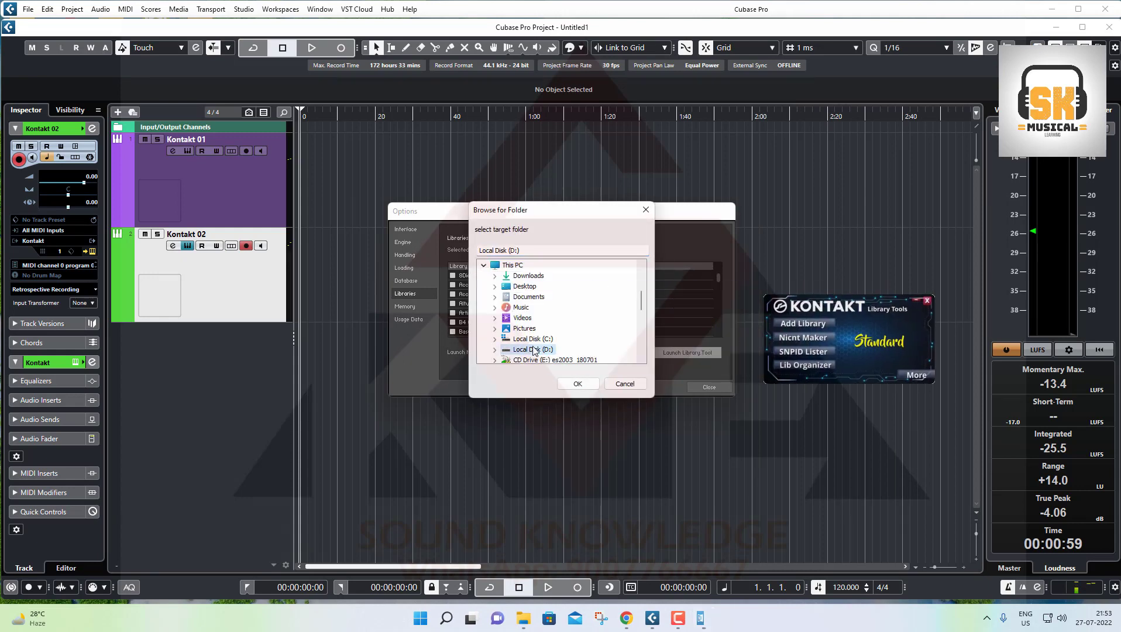
double_click(533, 350)
key(d)
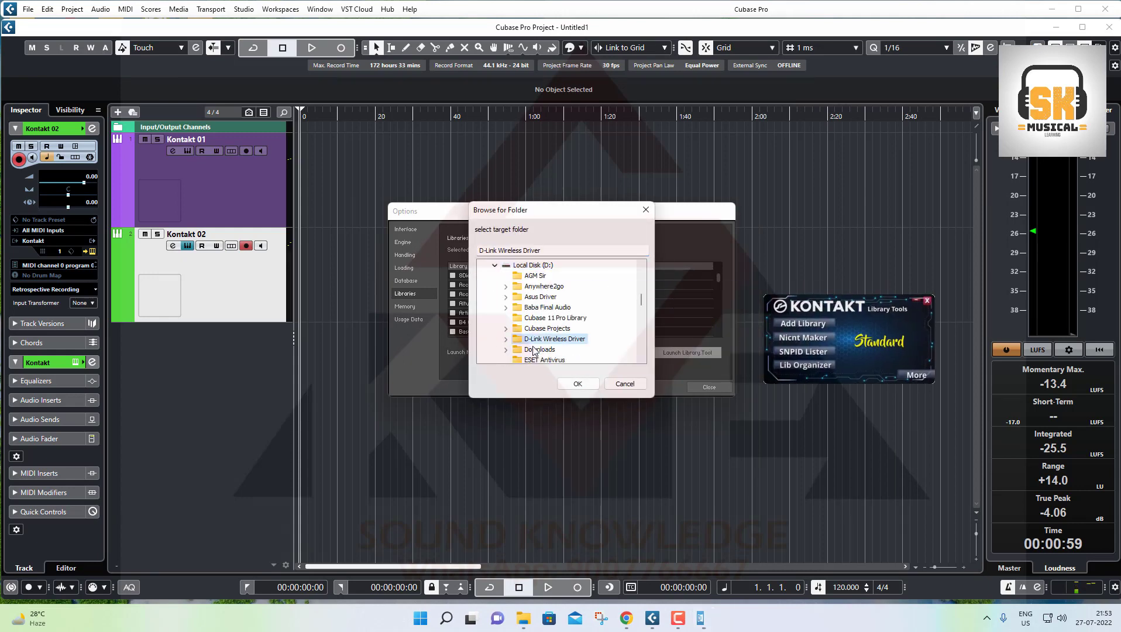
click(533, 350)
double_click(533, 349)
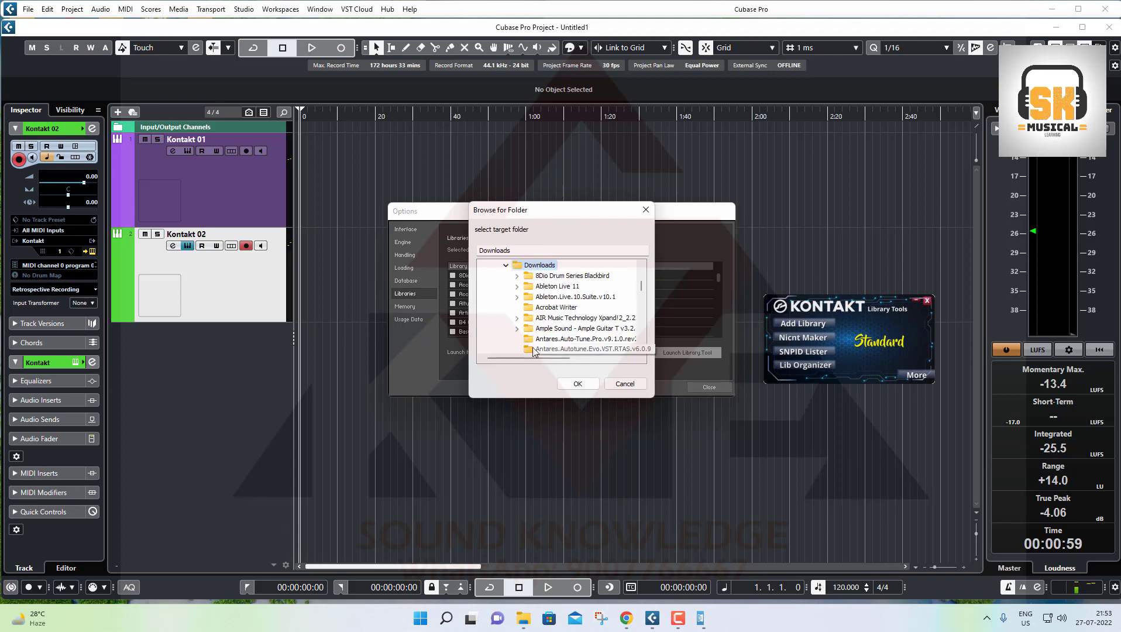
key(k)
scroll(536, 345, down, 2)
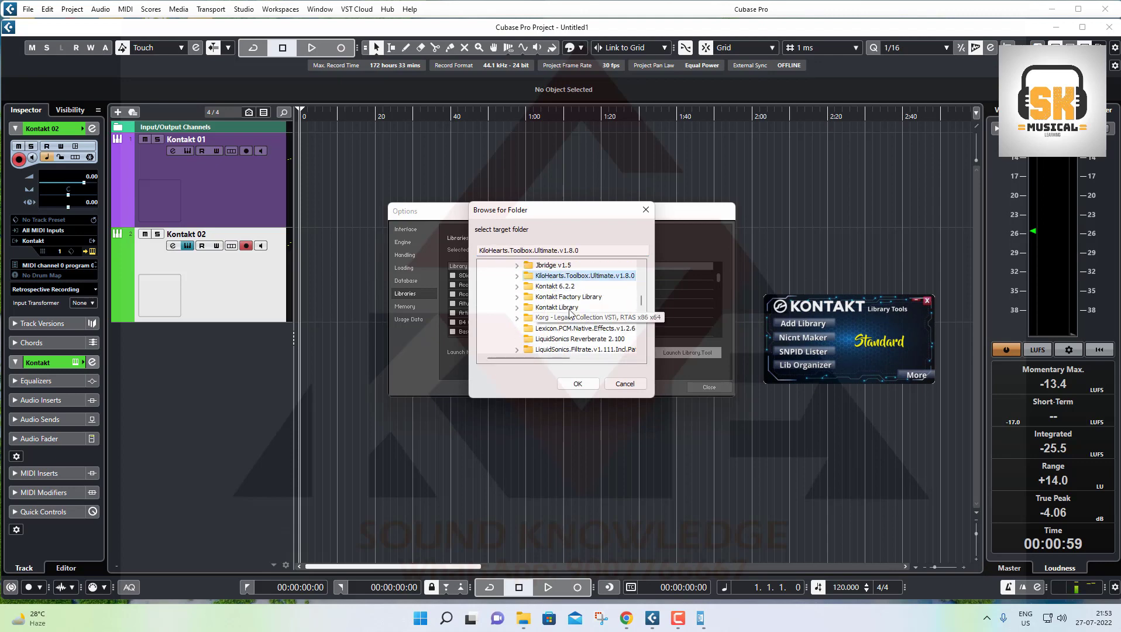
double_click(565, 307)
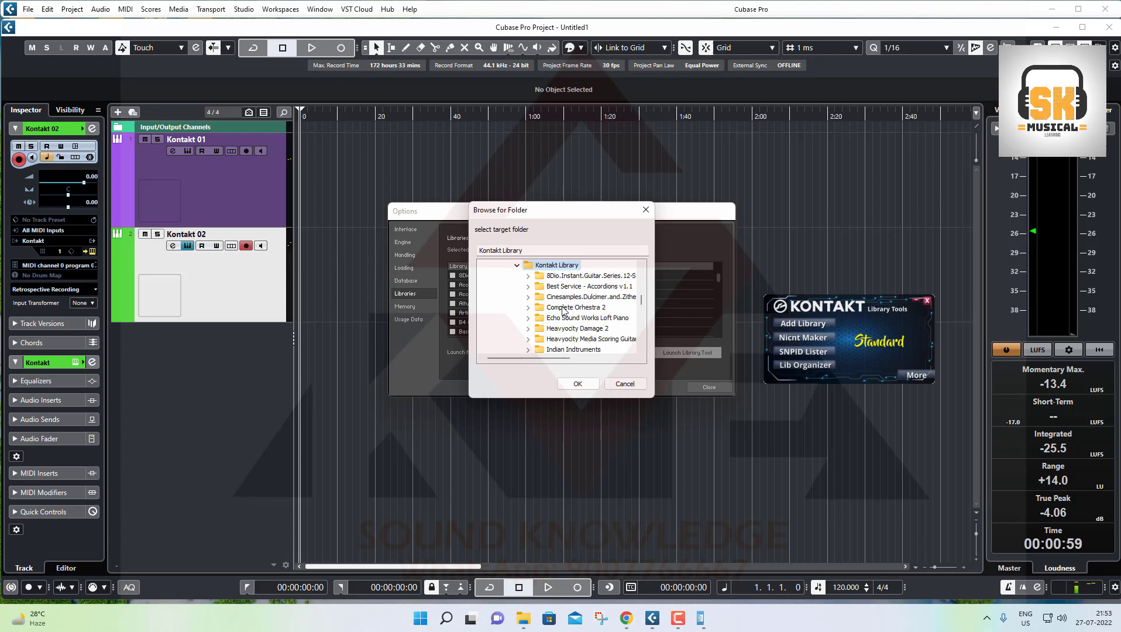
double_click(585, 278)
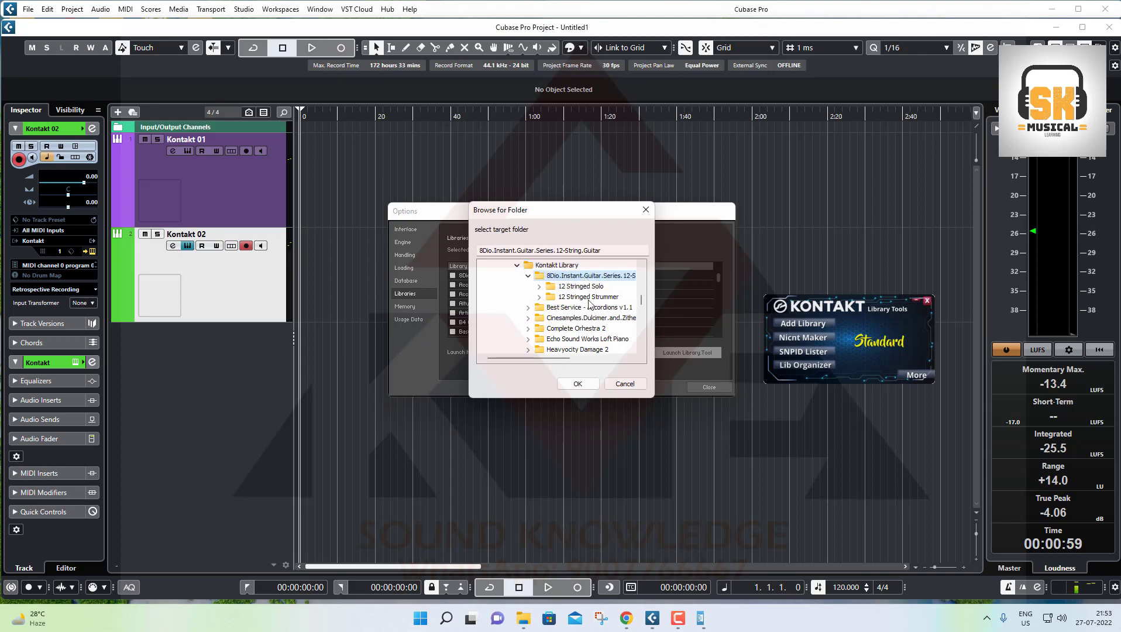
click(578, 383)
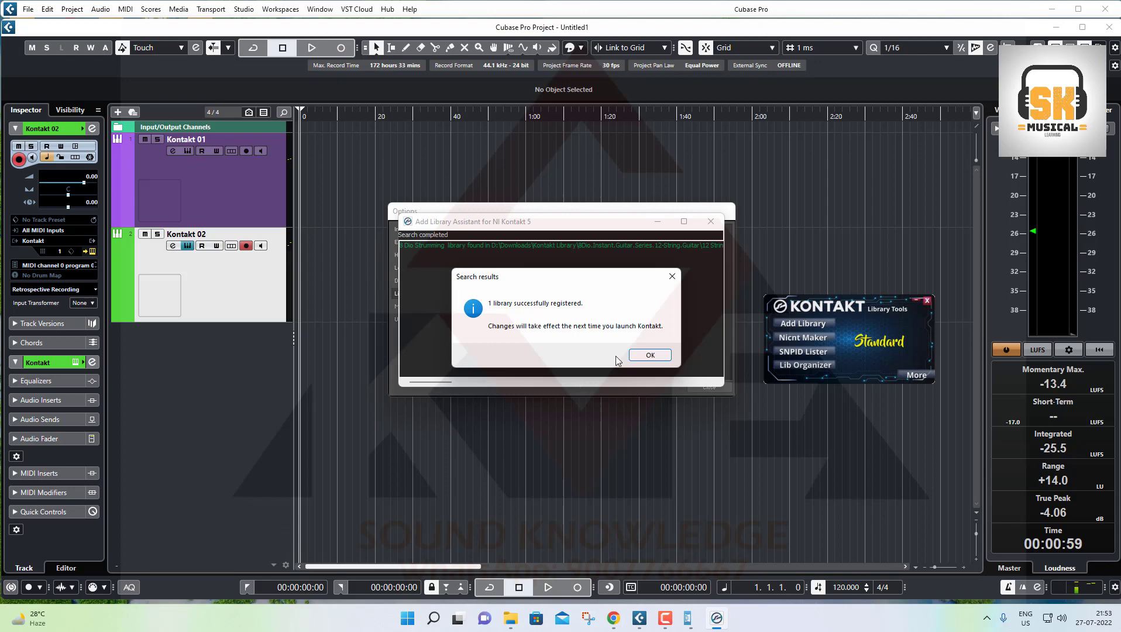
Step: Dismiss the search results and close the Add Library Assistant, Kontakt's options and the Kontakt window
click(650, 355)
click(711, 222)
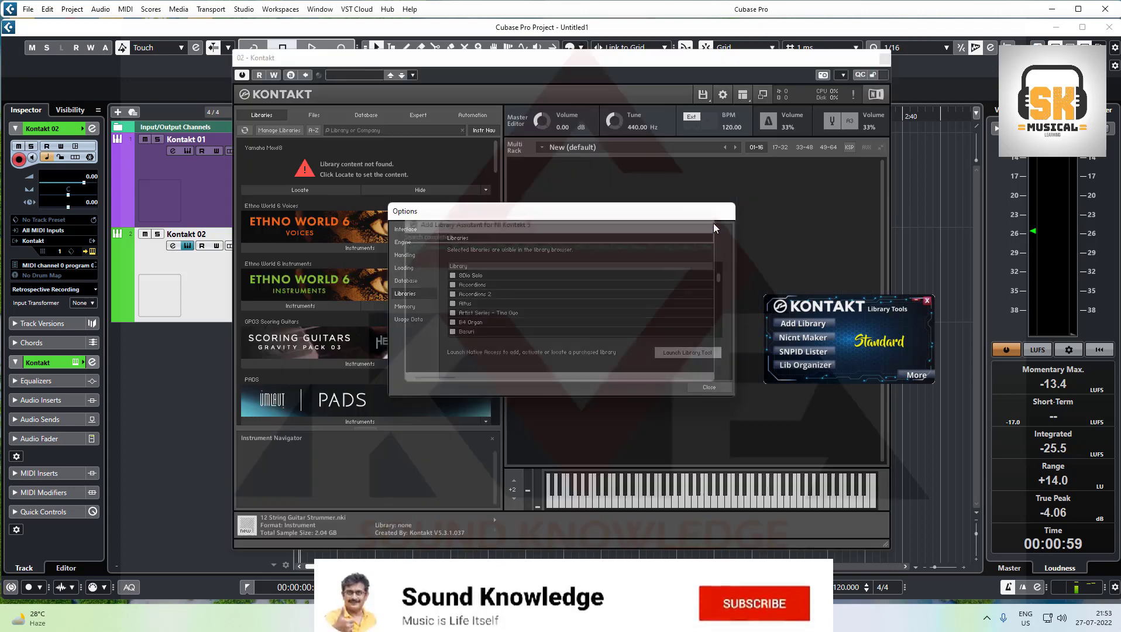
click(709, 387)
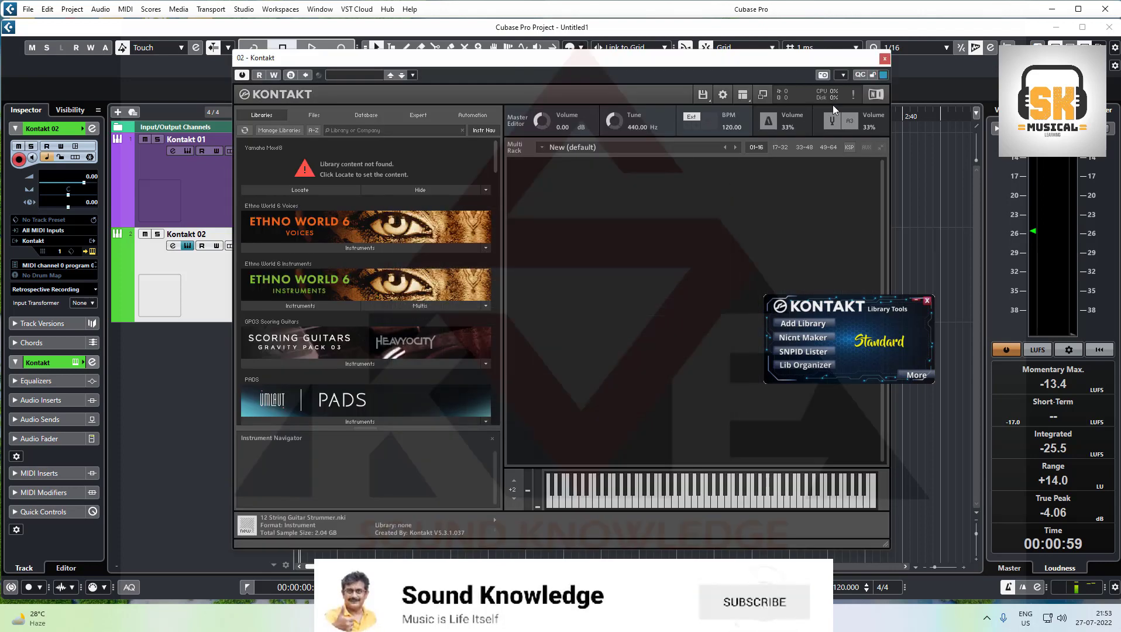
click(884, 59)
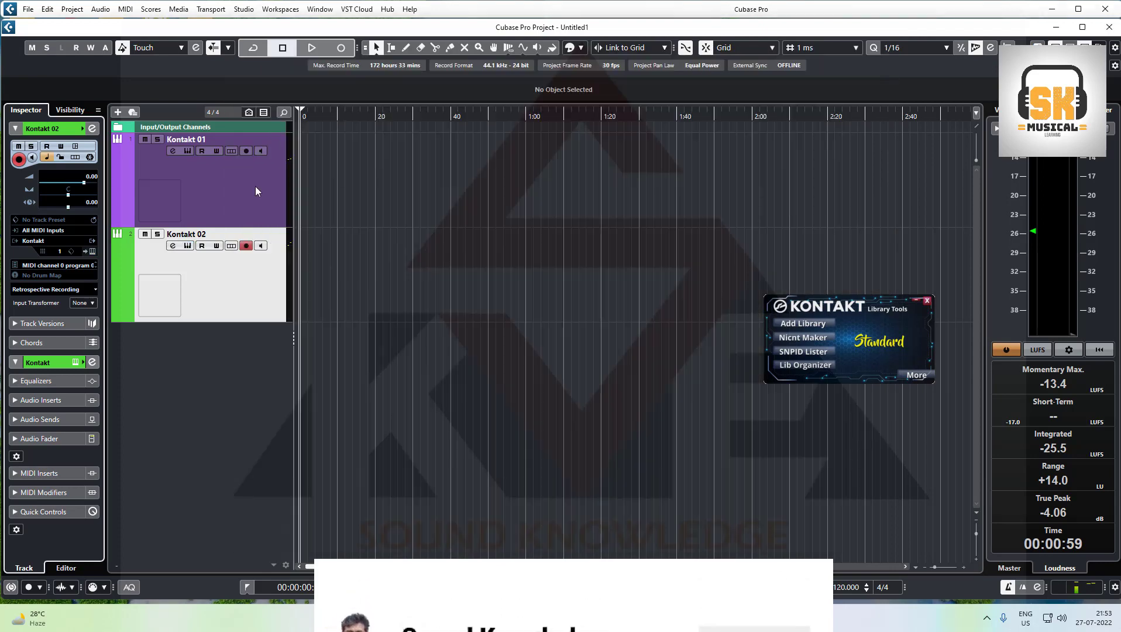
Step: Remove the instrument from the Kontakt 02 track and load Kontakt on it again
click(43, 241)
click(64, 277)
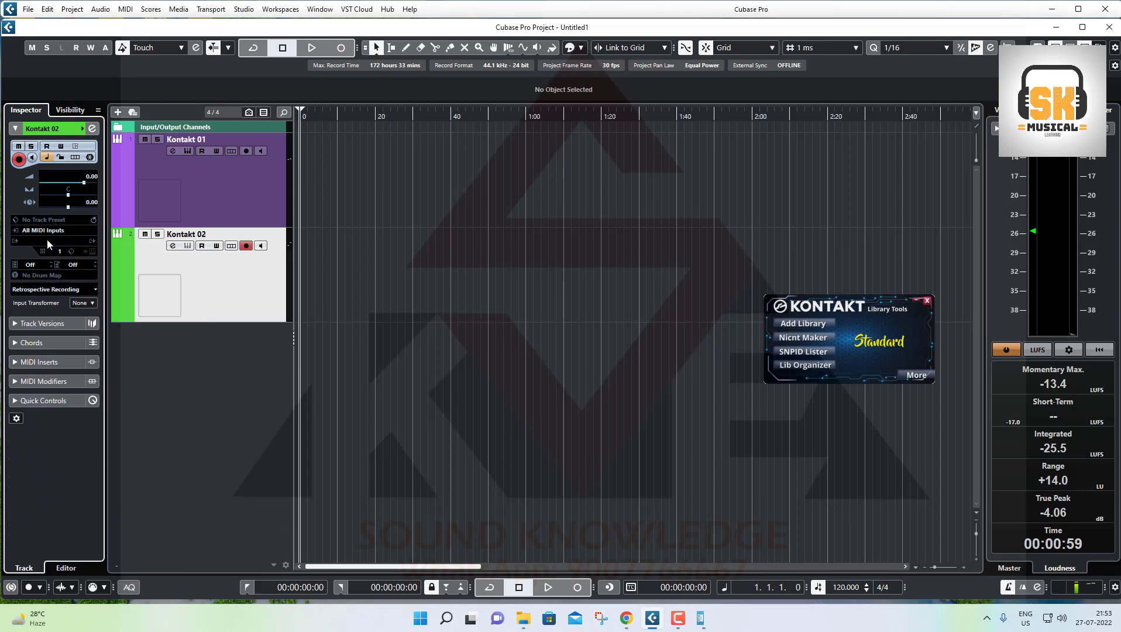
click(46, 240)
text(kon)
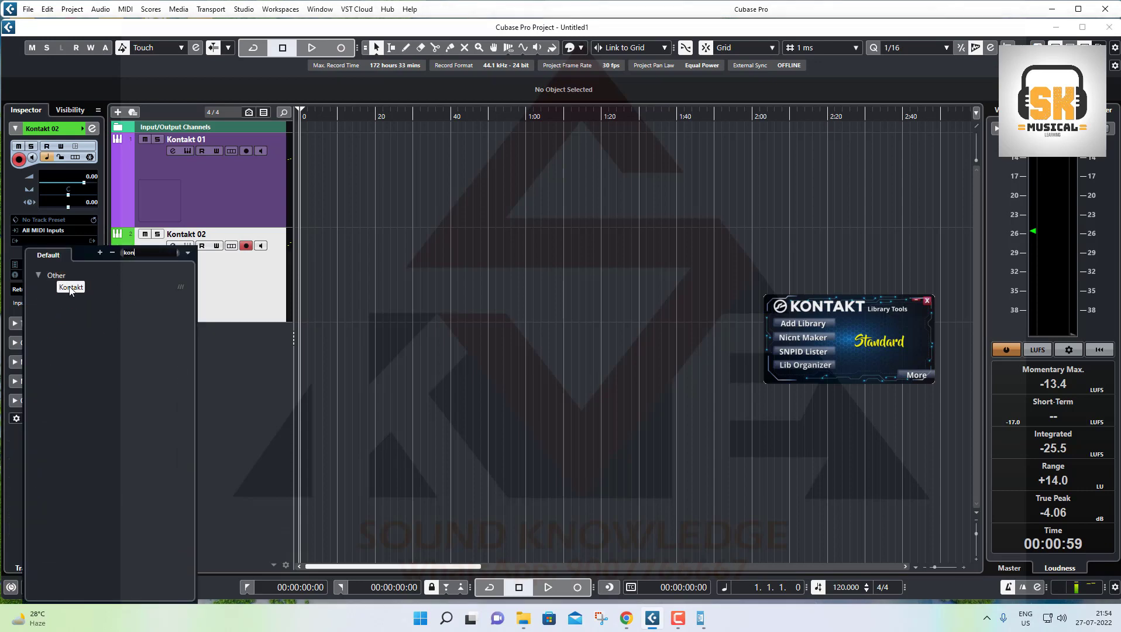
click(70, 287)
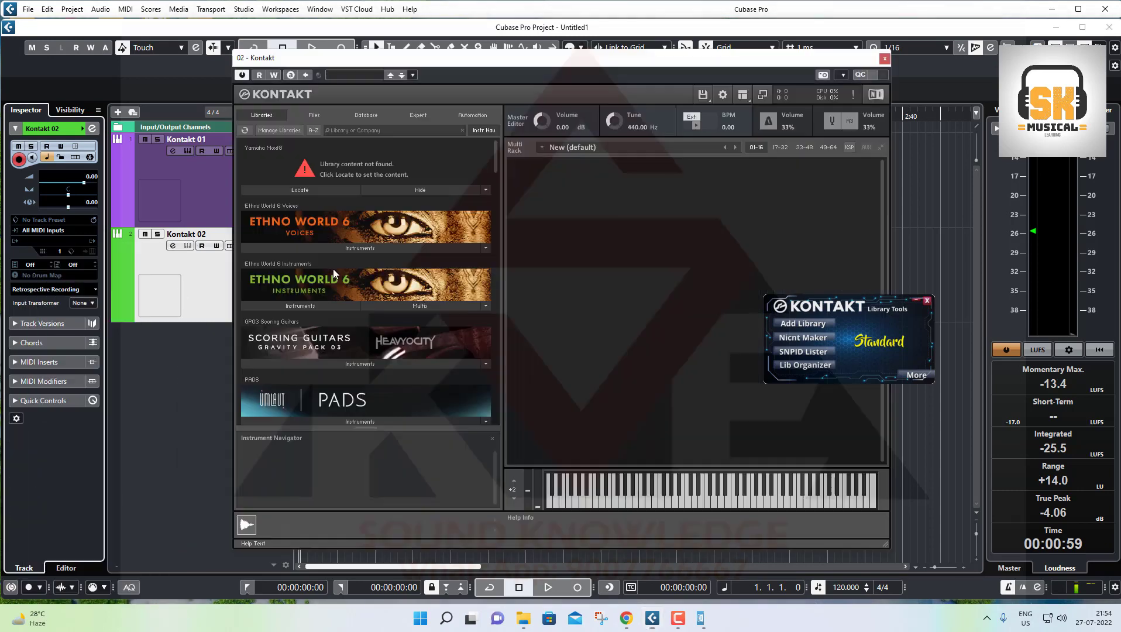
Step: Look through Kontakt's whole Libraries list for the newly registered 8 Dio Strumming library
scroll(351, 292, down, 3)
scroll(363, 304, down, 10)
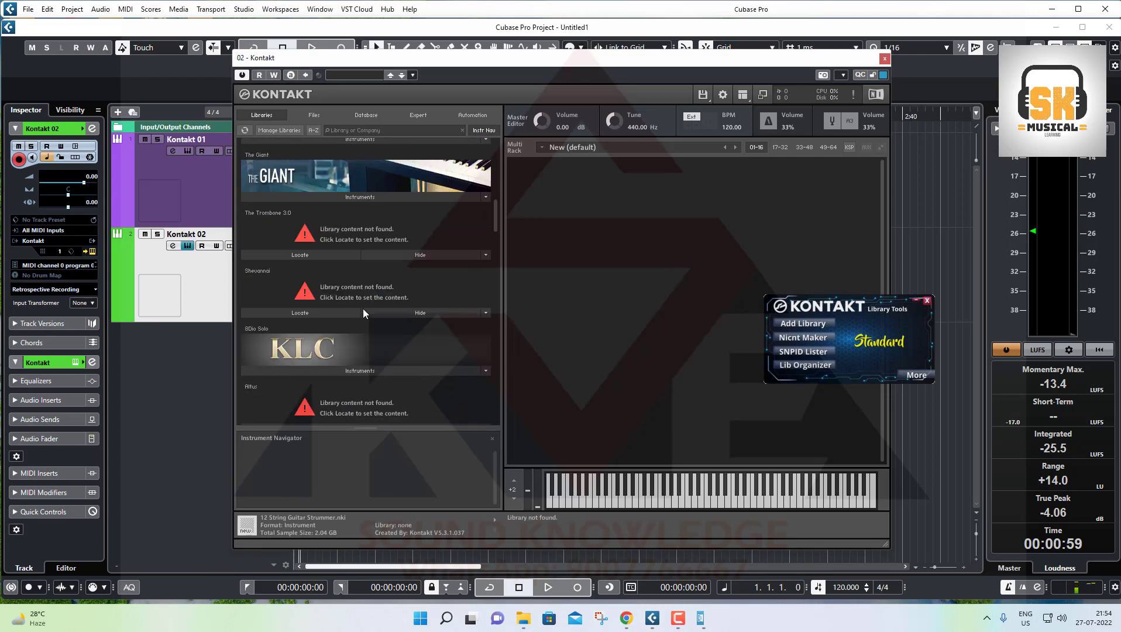
scroll(362, 312, down, 10)
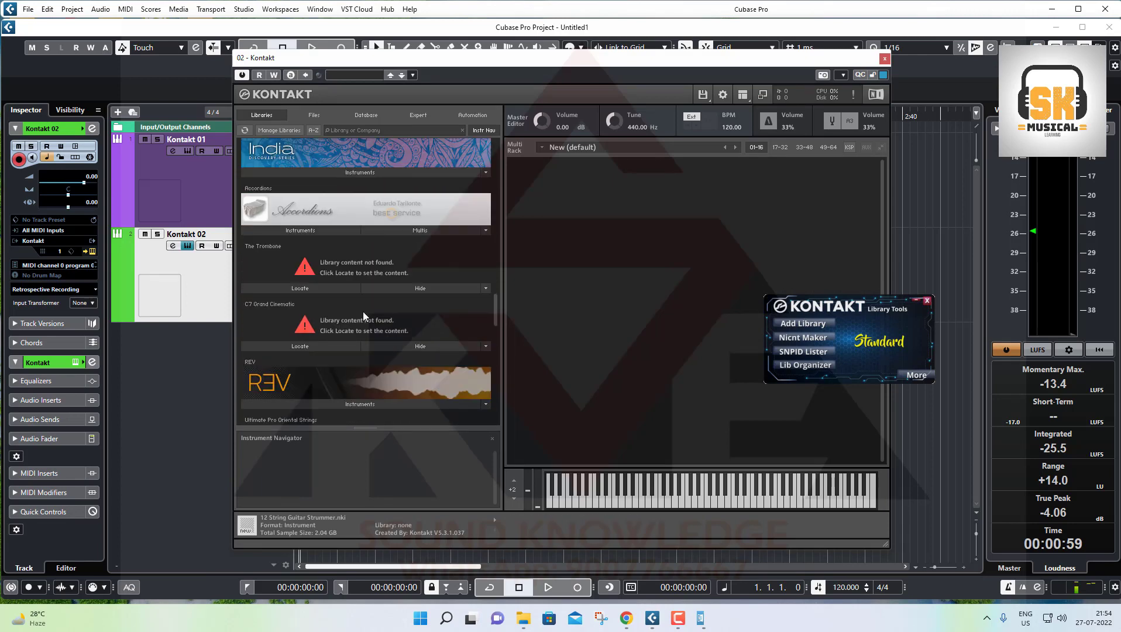
scroll(363, 310, down, 8)
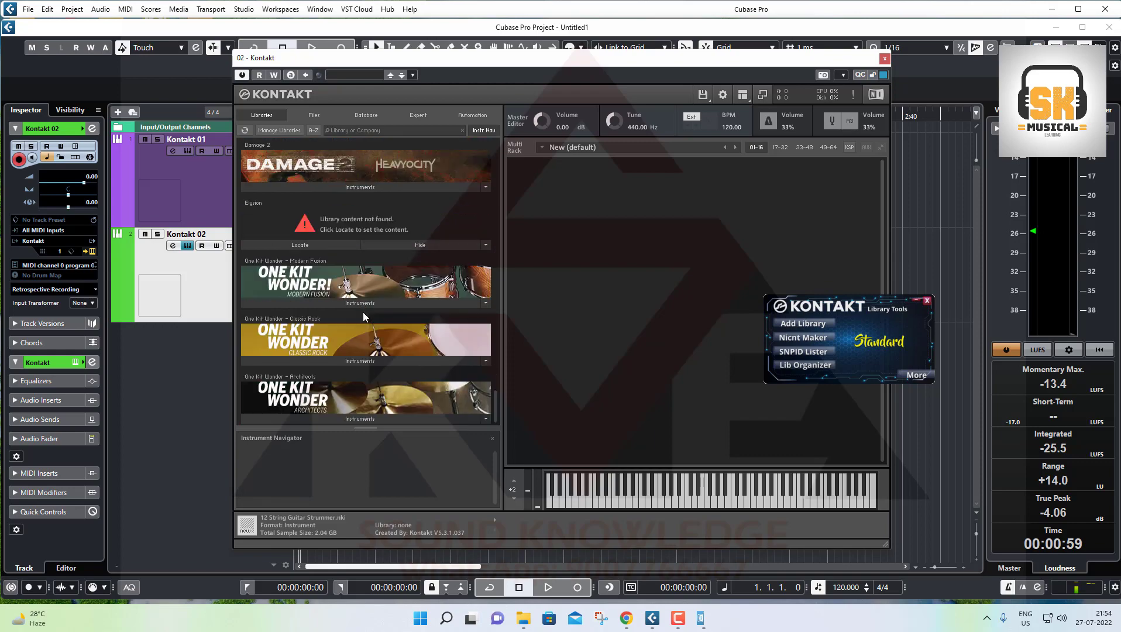
scroll(363, 312, up, 10)
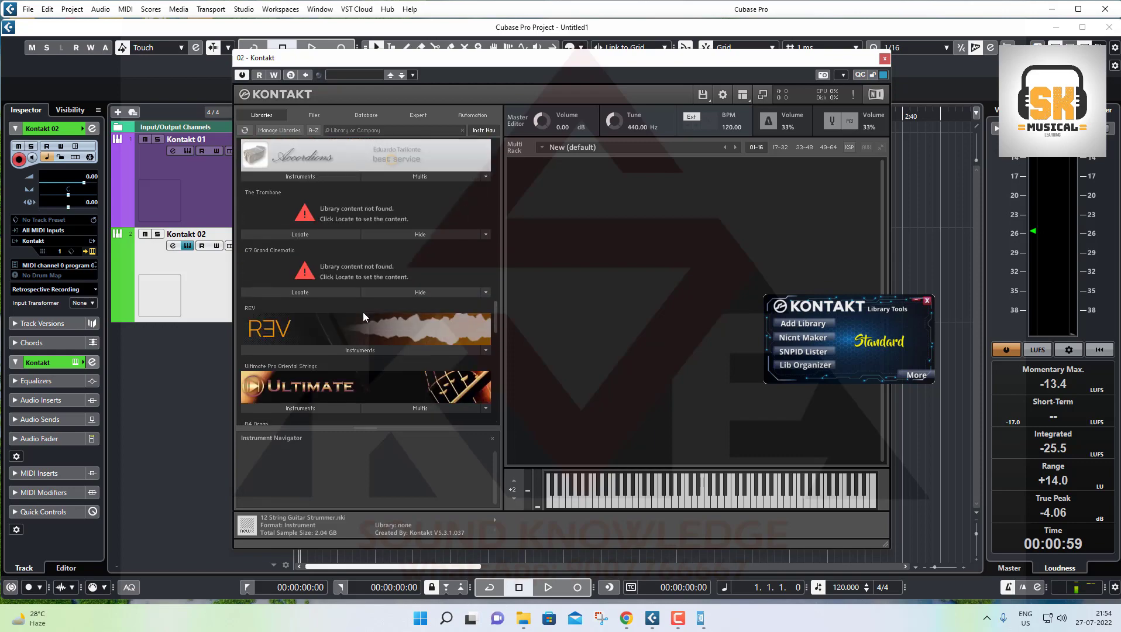
scroll(362, 316, up, 10)
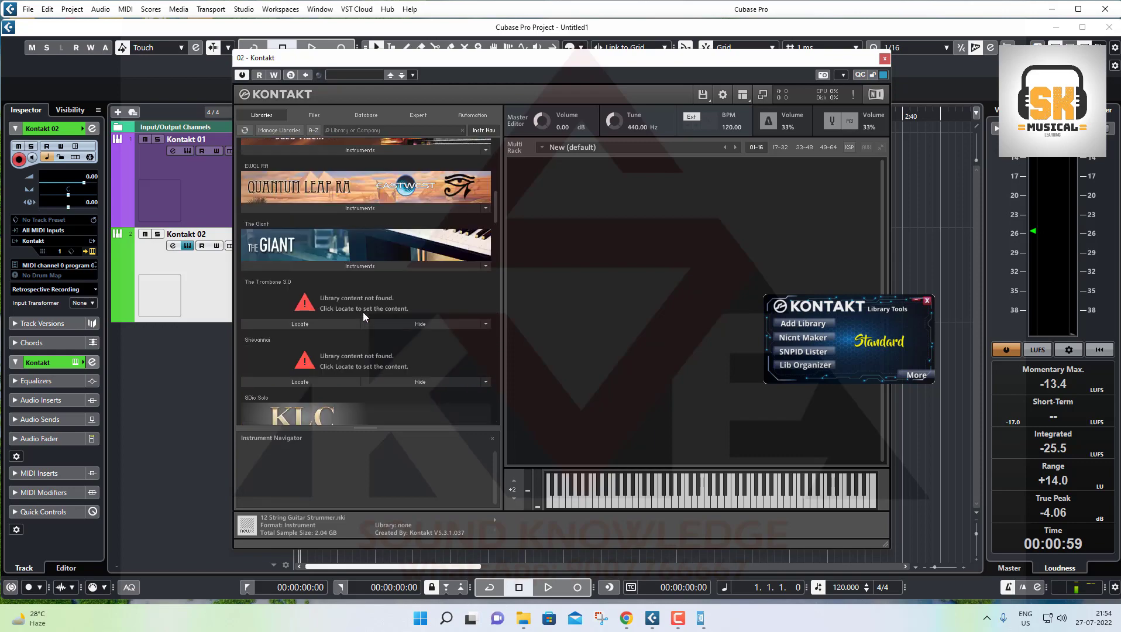
scroll(363, 312, up, 3)
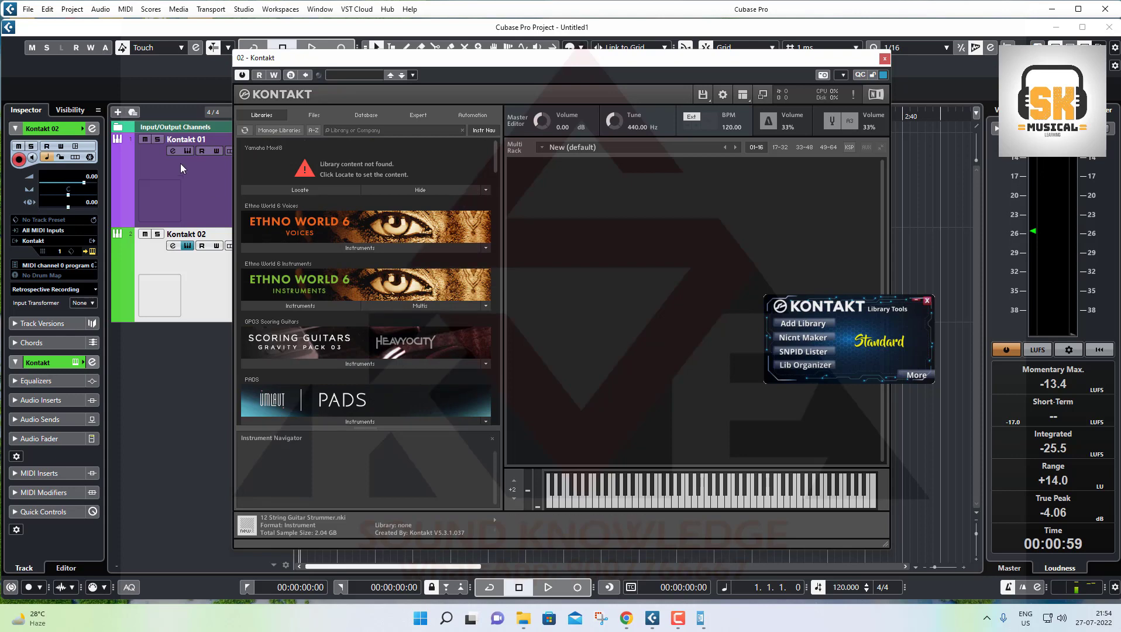
Step: Remove the instrument from the Kontakt 01 track and load Kontakt on it again
click(203, 186)
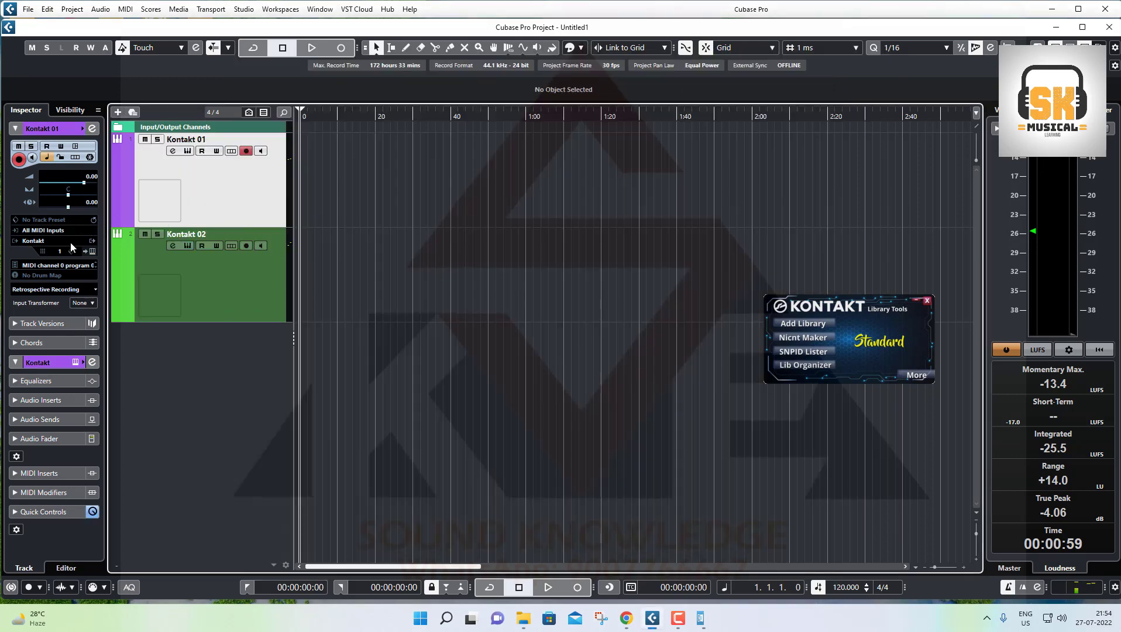
click(70, 243)
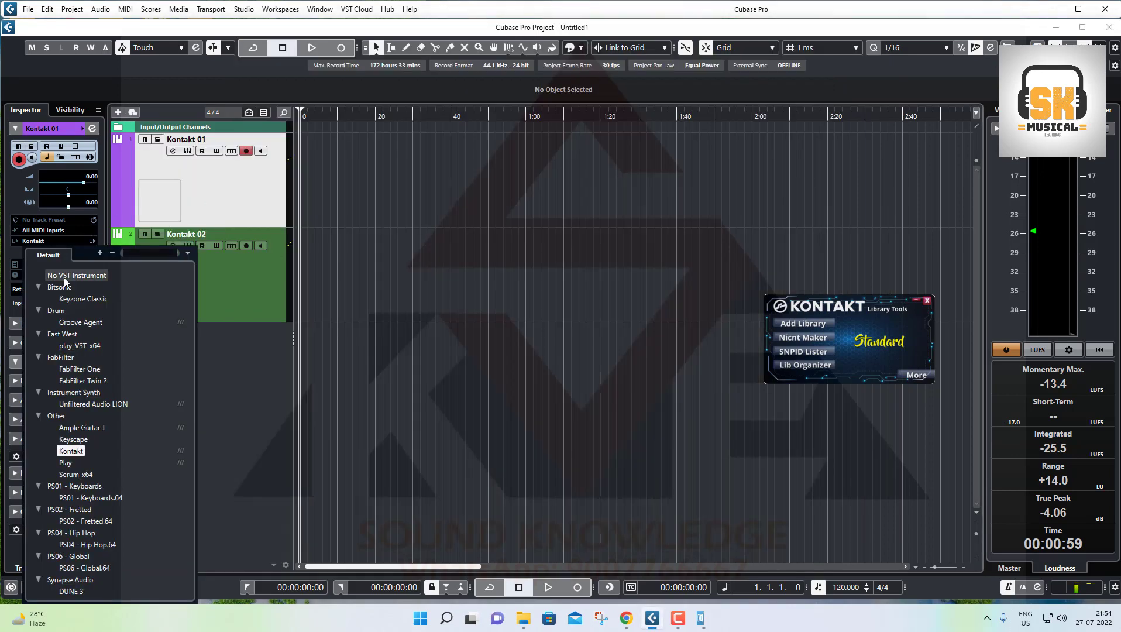
click(64, 278)
click(51, 241)
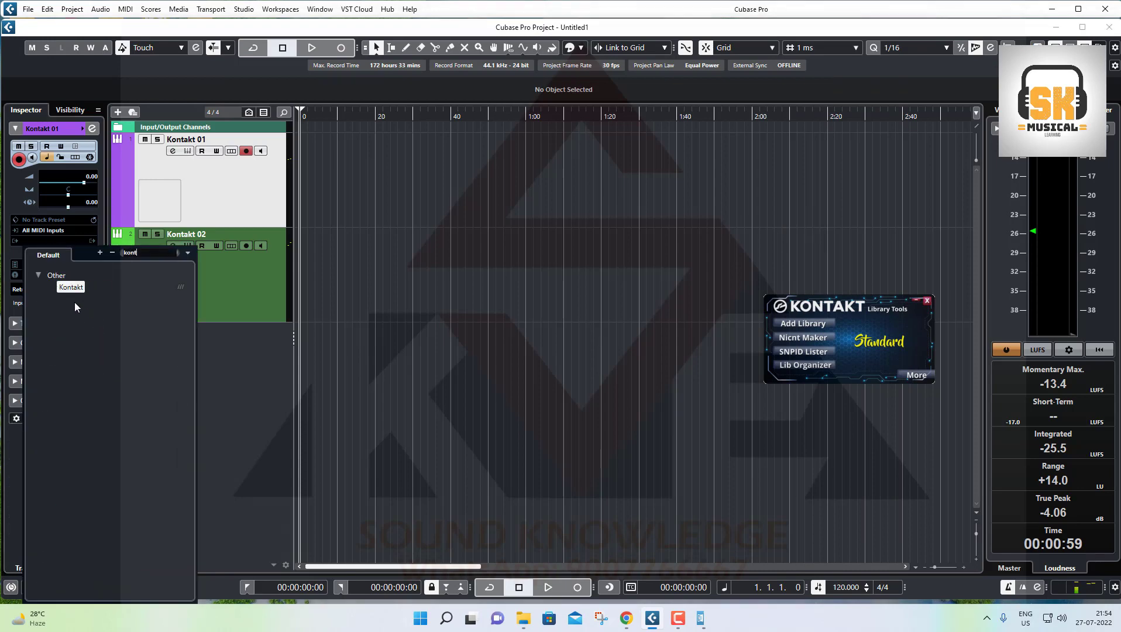
key(Escape)
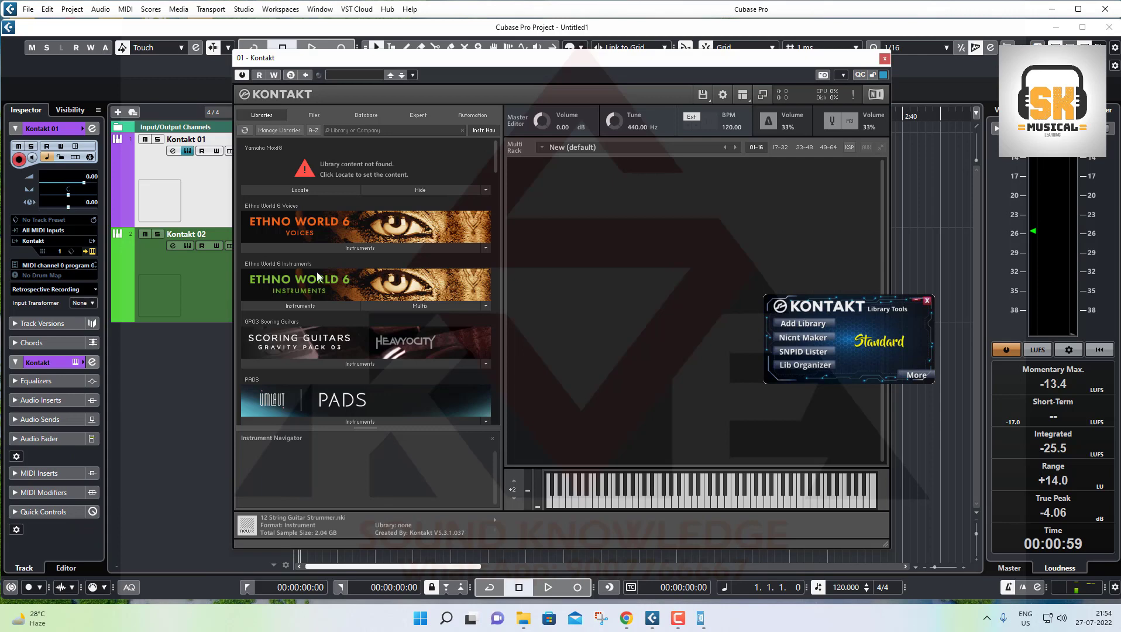
Step: Check the 8Dio Solo library's instruments and look further through the Libraries list for 8 Dio Strumming
scroll(316, 274, down, 5)
scroll(315, 275, down, 5)
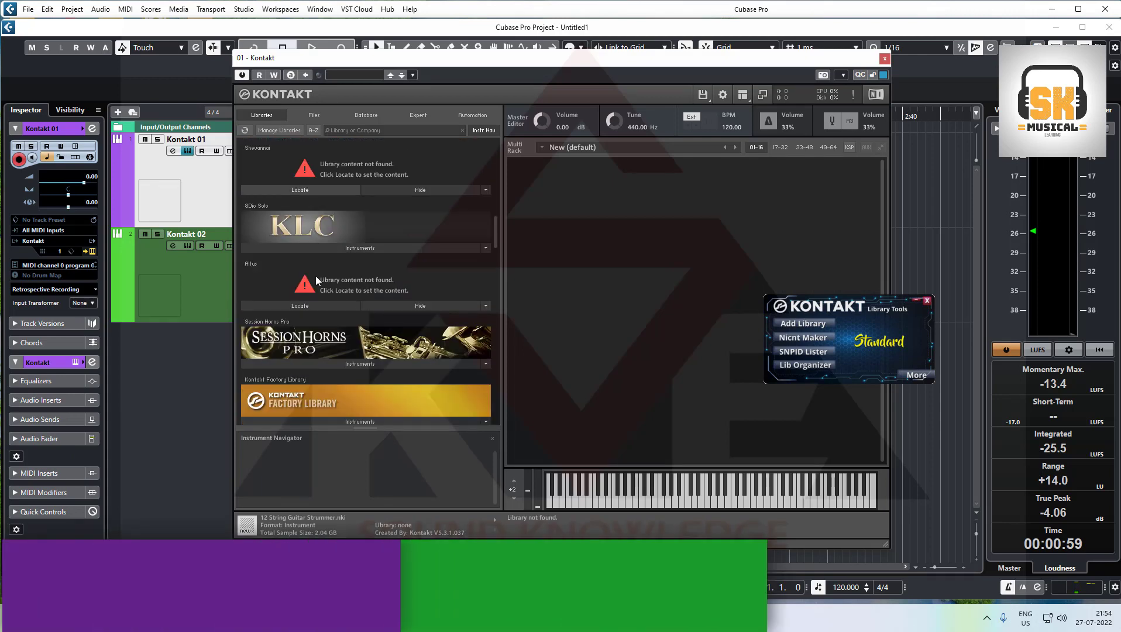
click(351, 250)
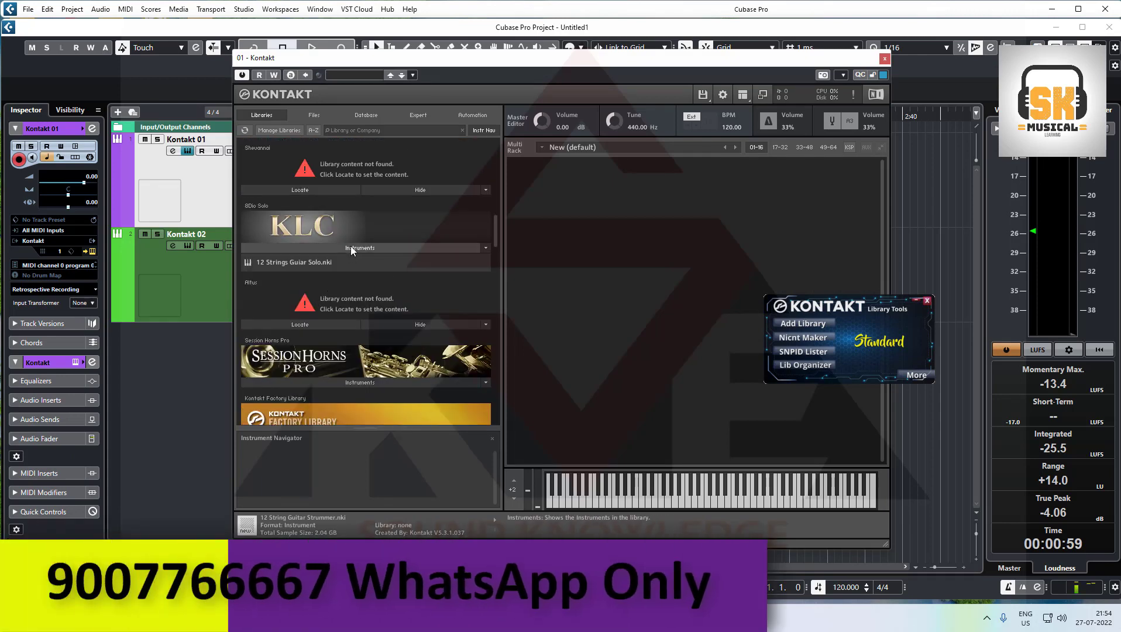
click(350, 246)
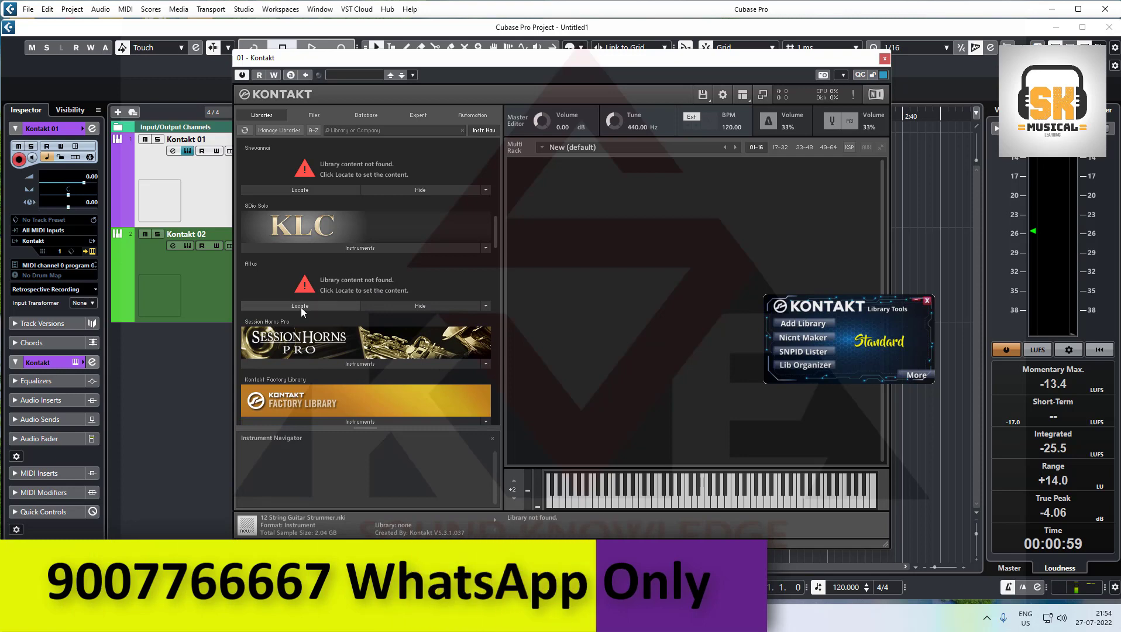
scroll(300, 307, down, 4)
scroll(325, 305, down, 10)
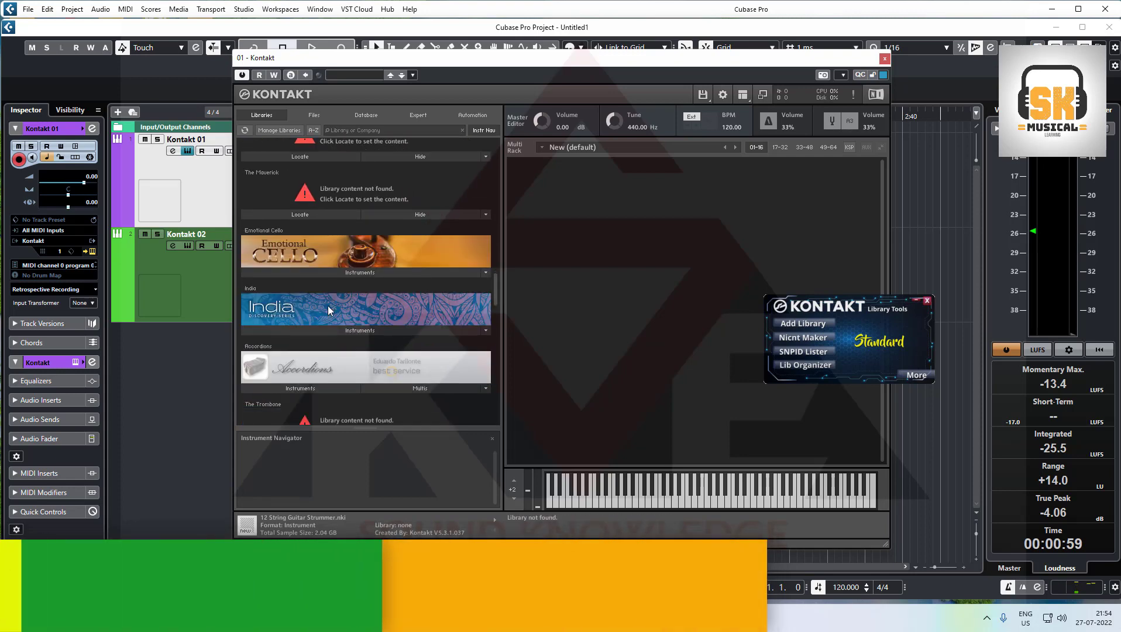
scroll(327, 305, down, 10)
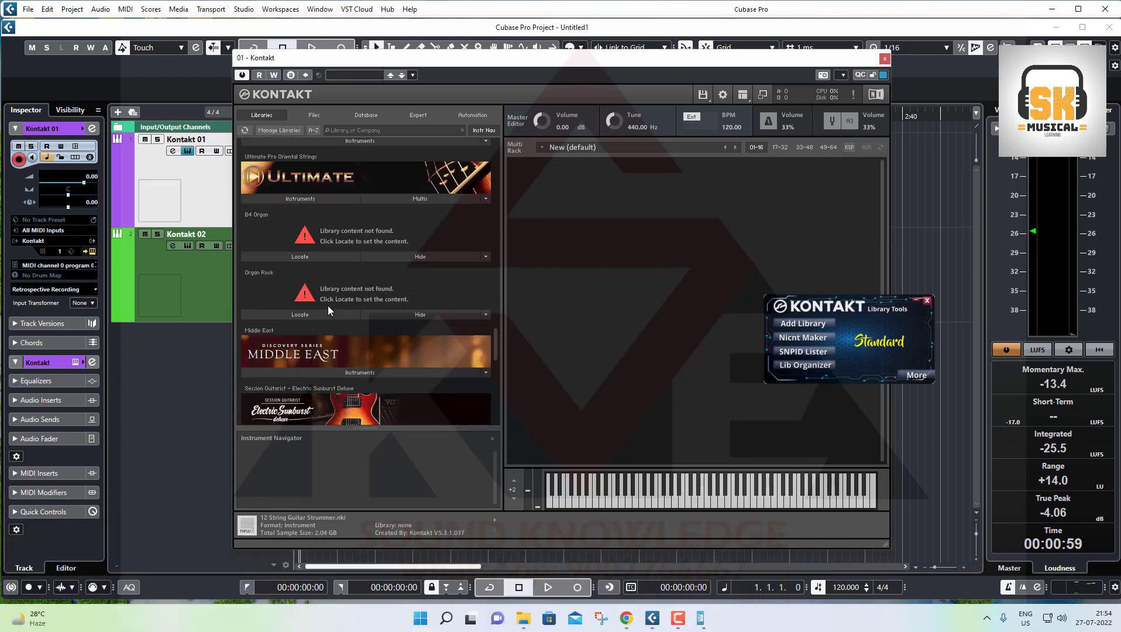
click(679, 620)
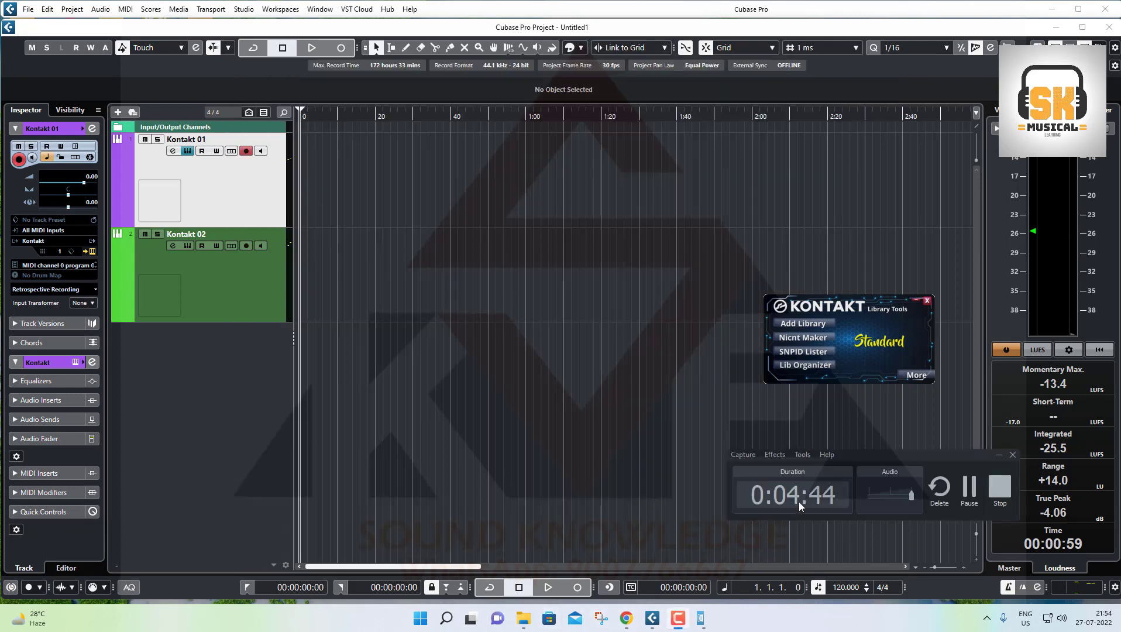
click(968, 490)
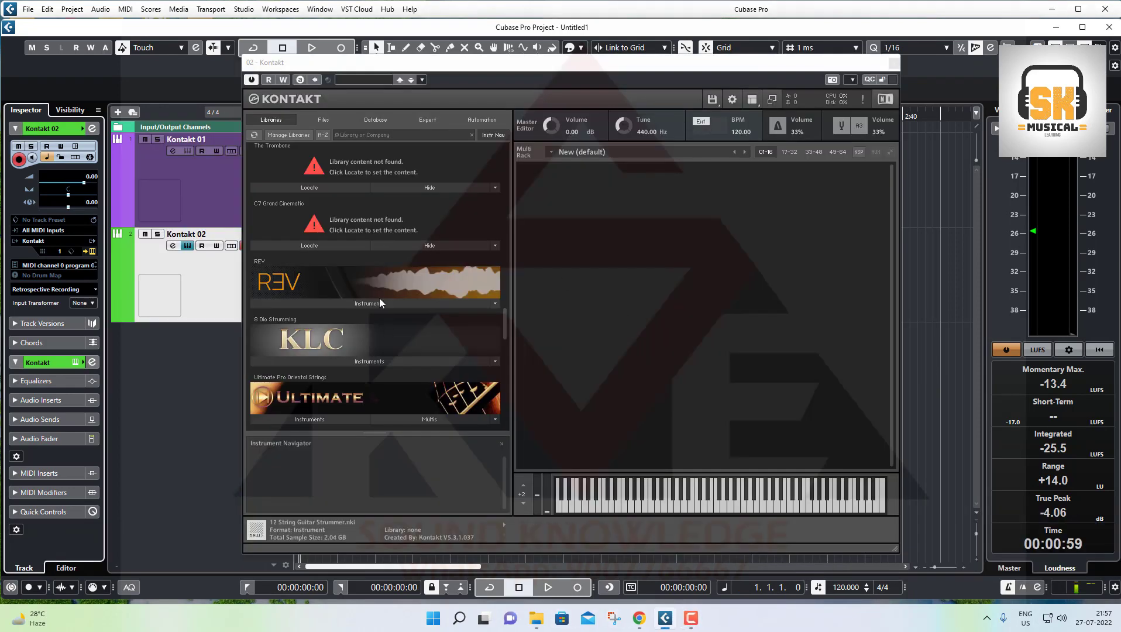
Step: Check which instruments the 8 Dio Strumming library contains and collapse its instrument list again
click(198, 195)
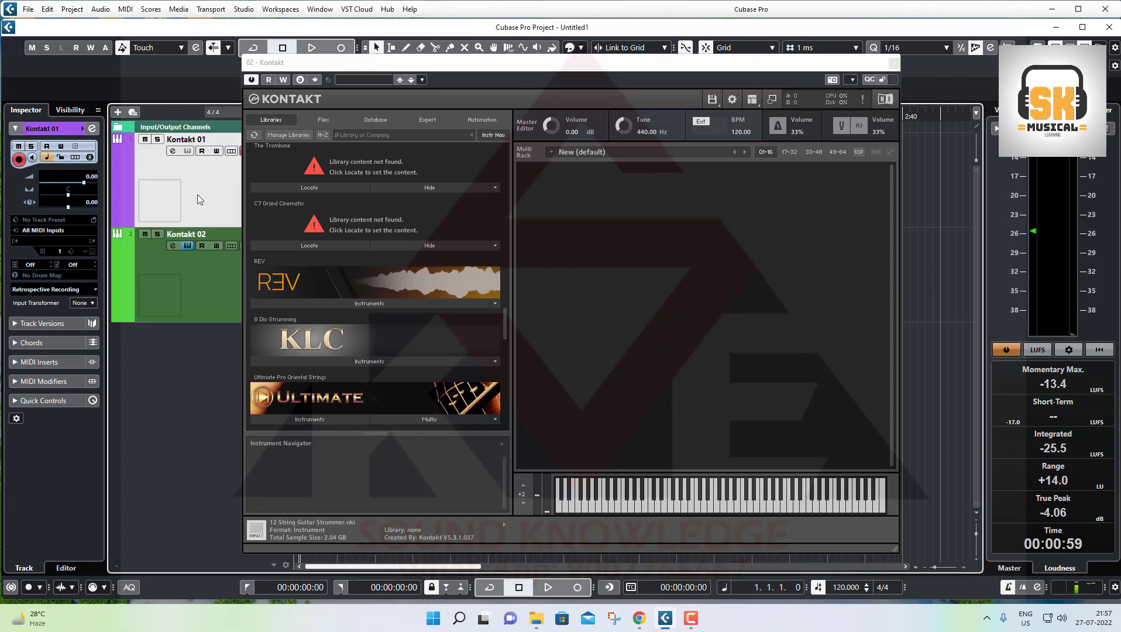
click(204, 288)
click(208, 196)
scroll(352, 332, down, 1)
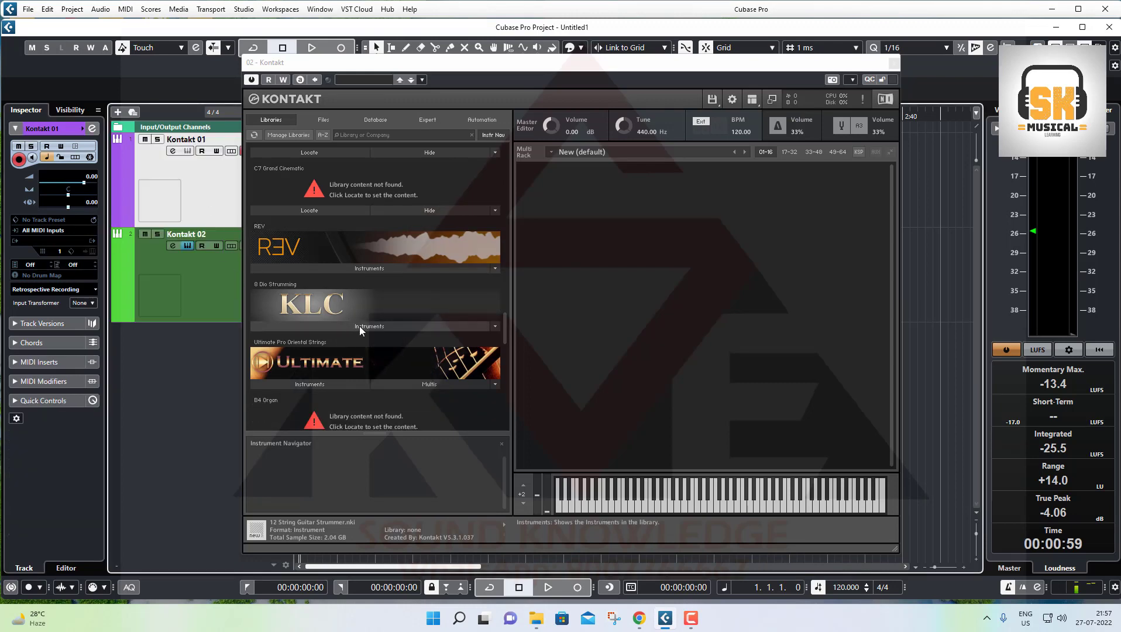
click(359, 326)
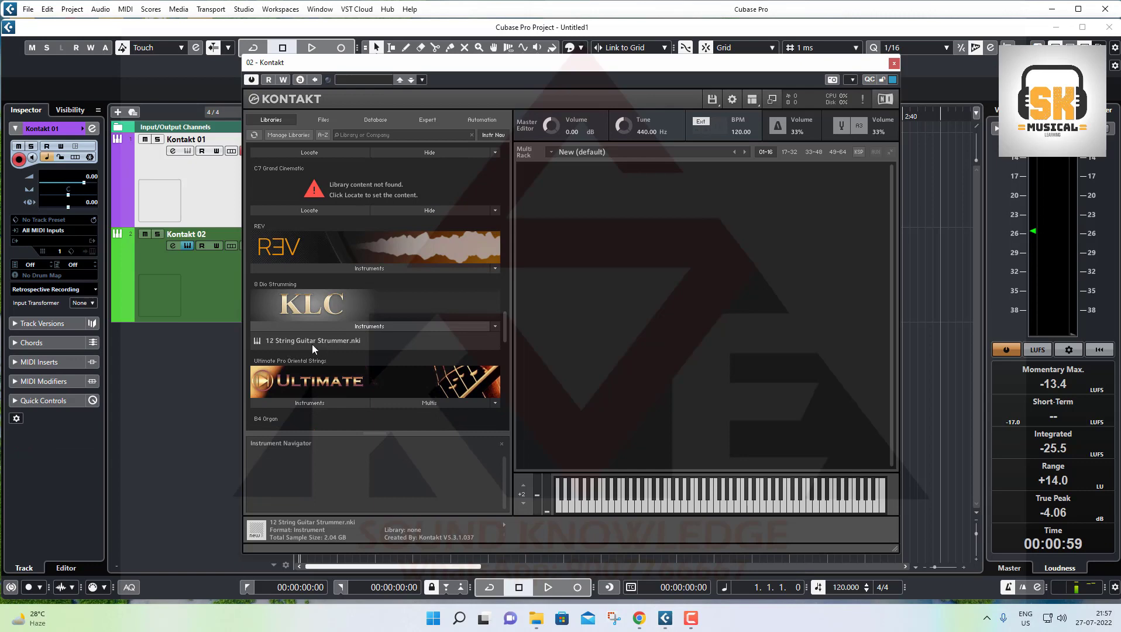
click(361, 326)
scroll(364, 321, up, 6)
scroll(363, 321, up, 8)
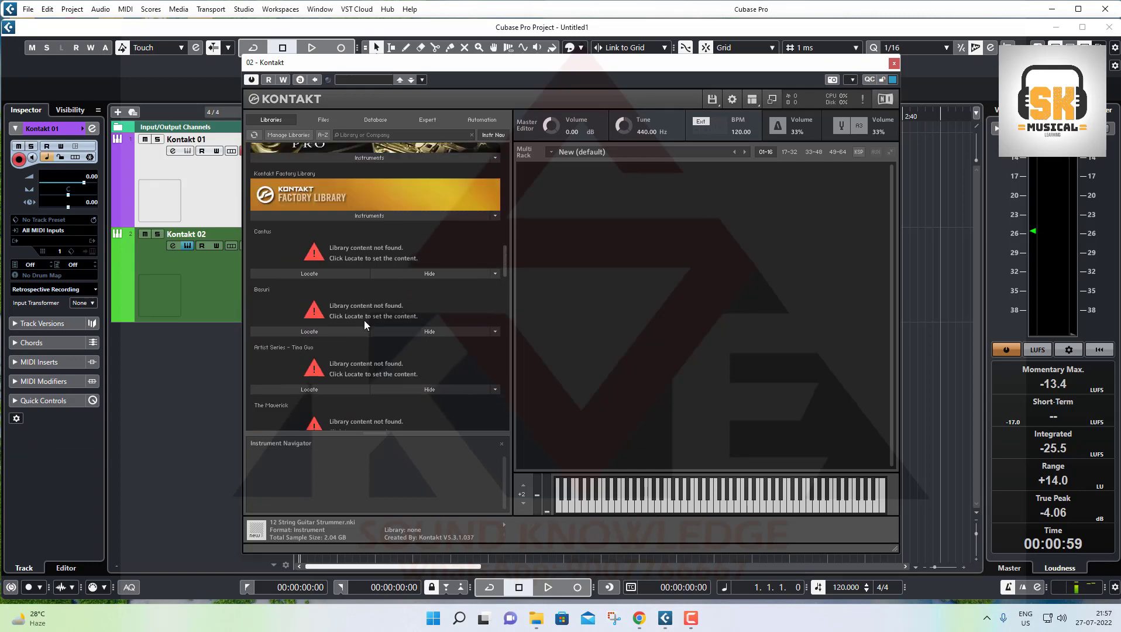
Step: Switch to File Explorer and view the Wallpaper.png image in the 12 Stringed Strummer folder
click(536, 619)
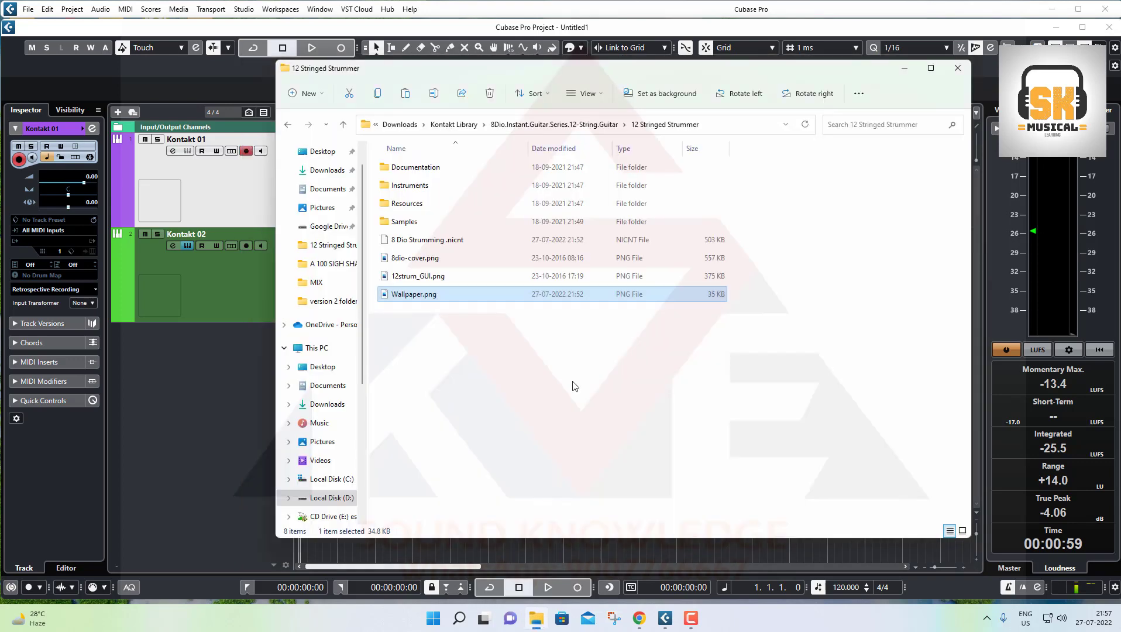
double_click(414, 296)
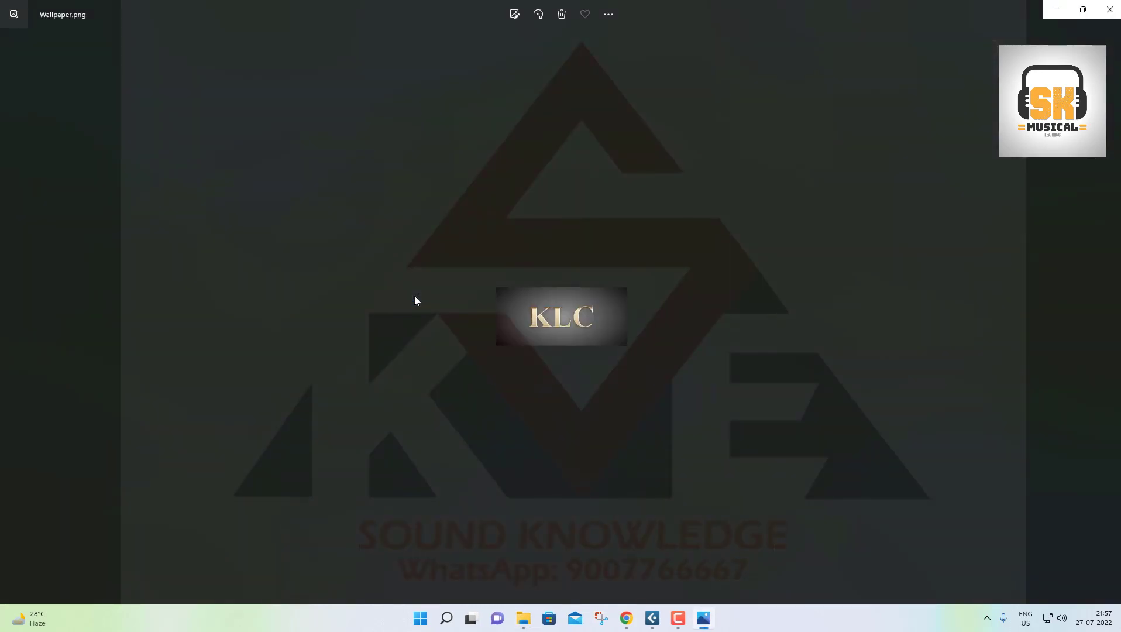
click(1109, 12)
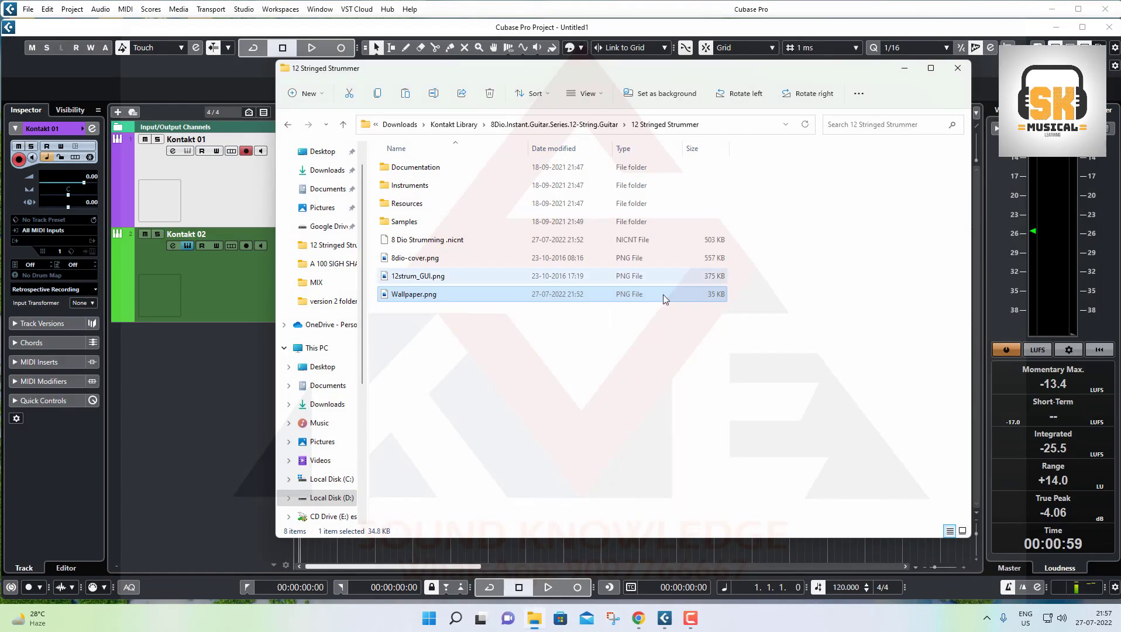
Step: Examine the file type and size in the properties of Wallpaper.png
right_click(406, 299)
click(447, 483)
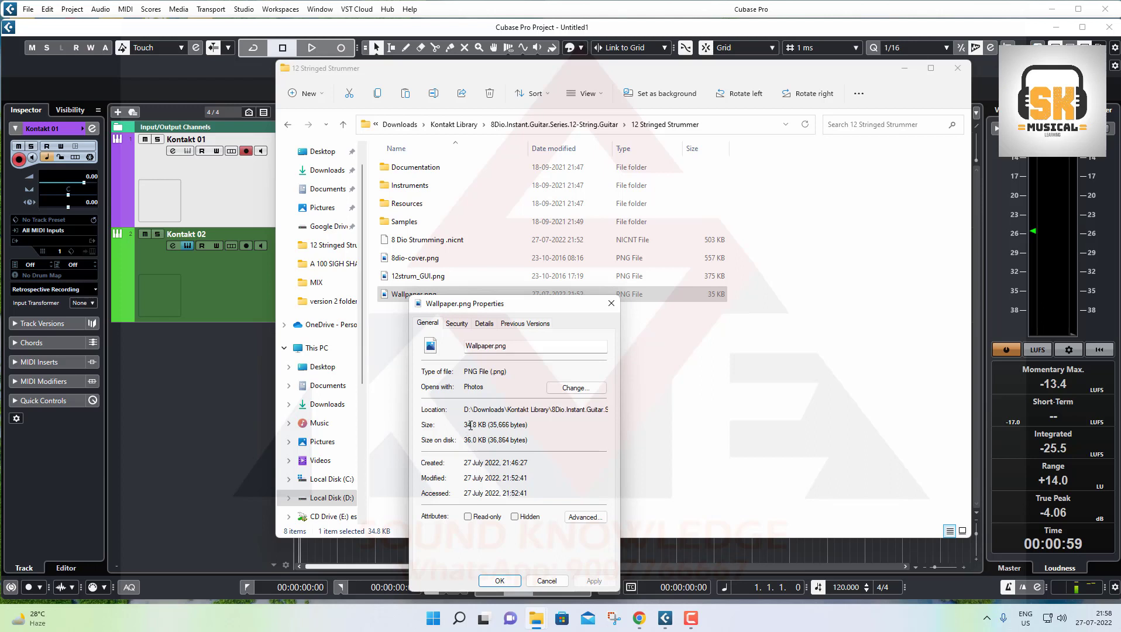
click(489, 425)
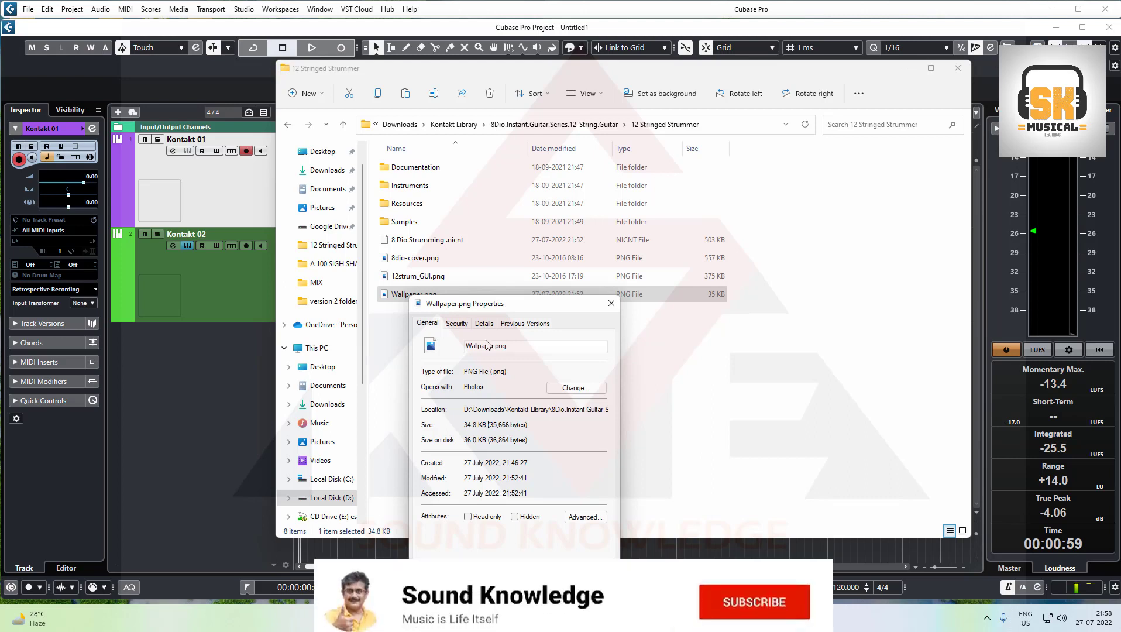
drag(493, 303, 675, 297)
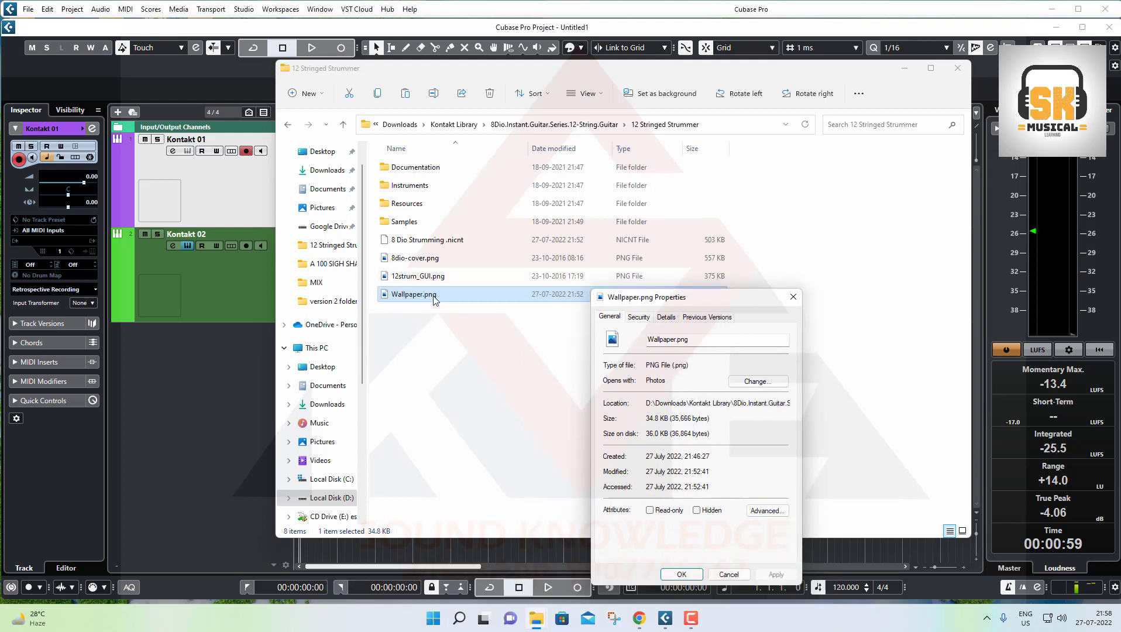
click(439, 360)
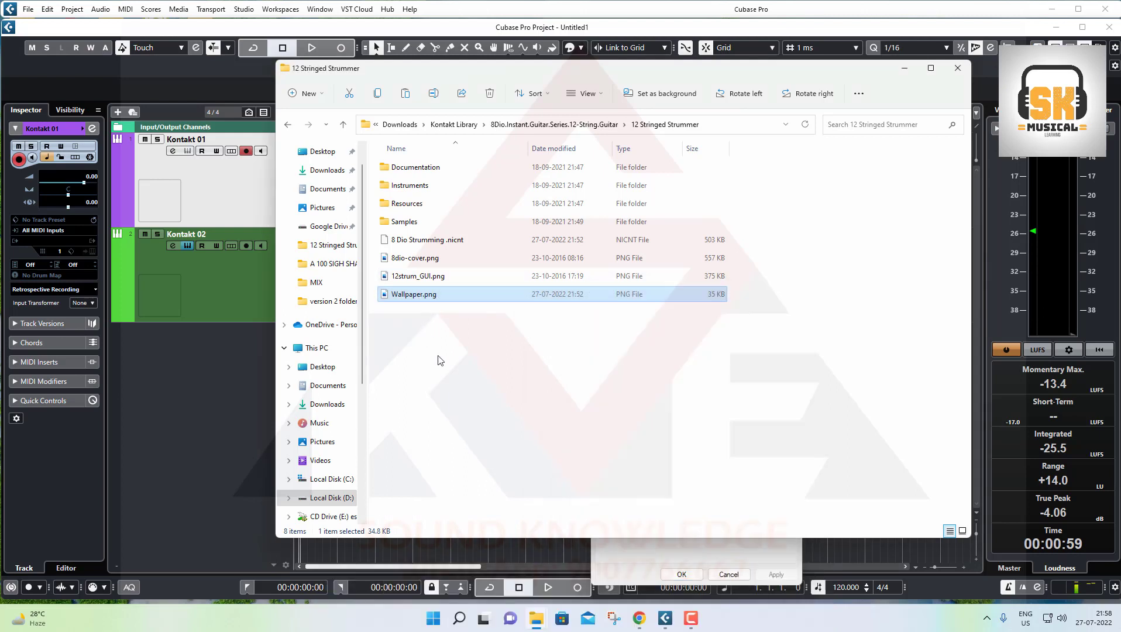
Step: View the 12strum_GUI.png image and close the open Wallpaper.png properties
double_click(425, 276)
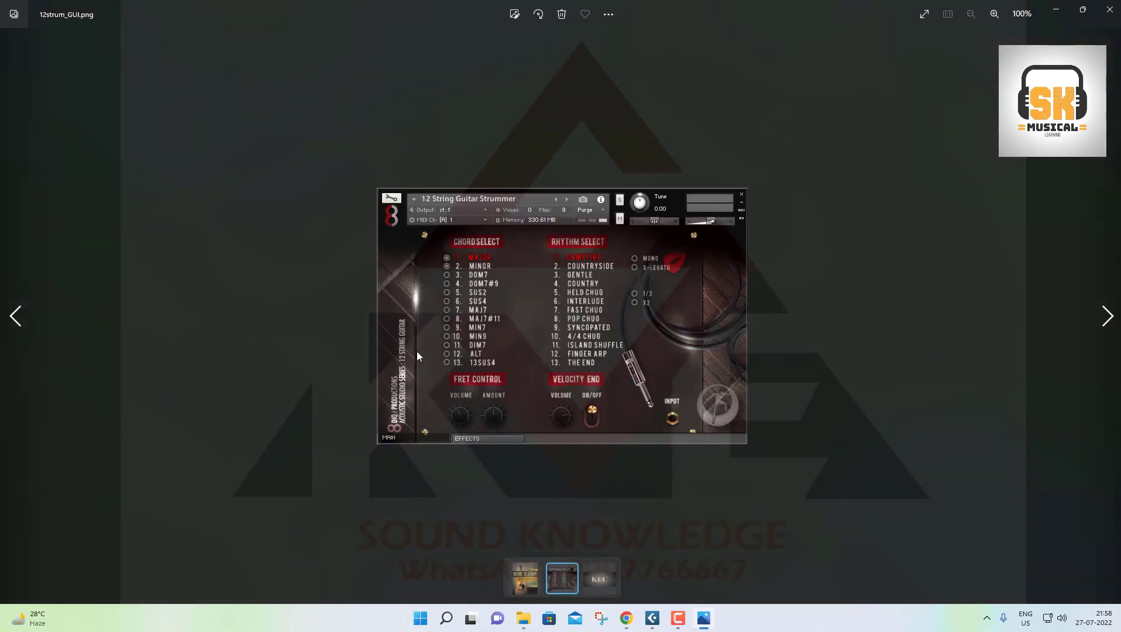
click(1109, 9)
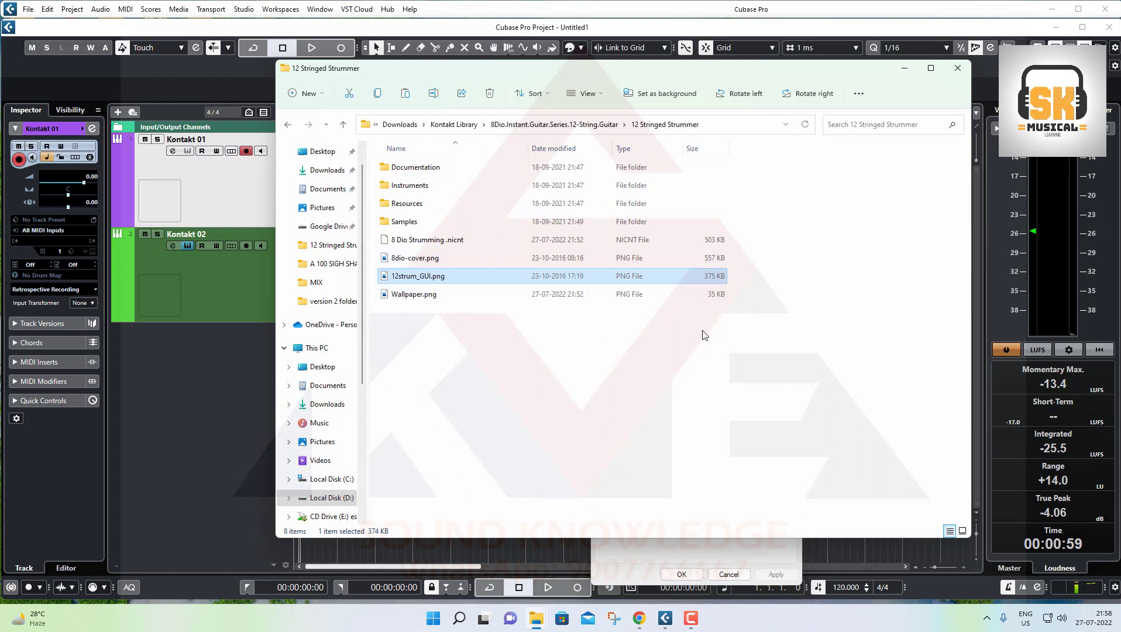
click(713, 294)
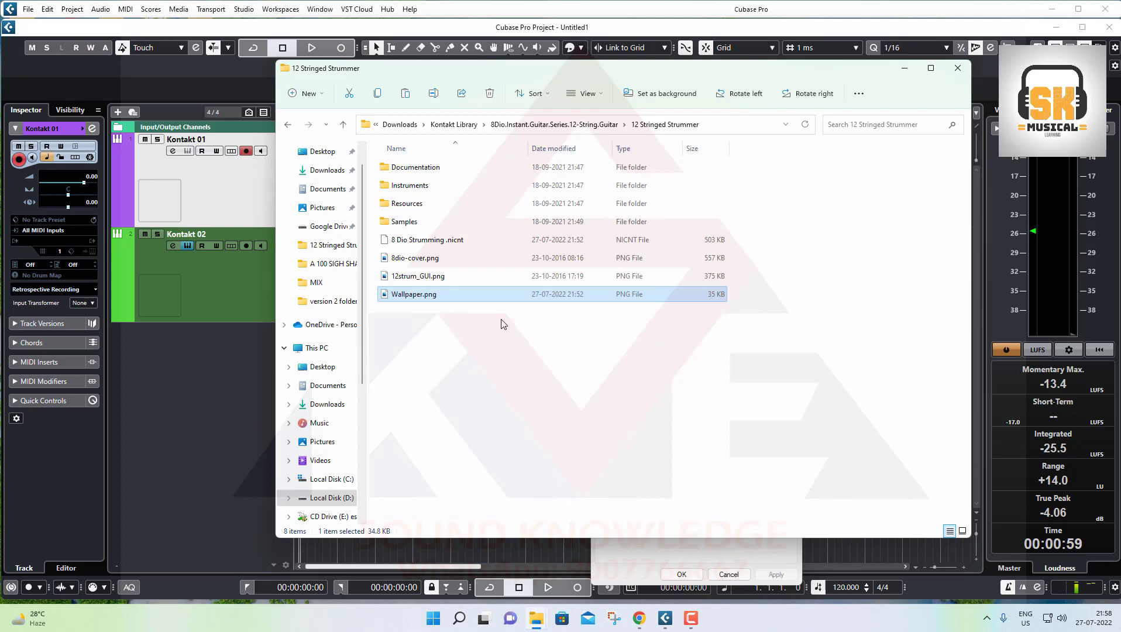
click(728, 574)
click(431, 345)
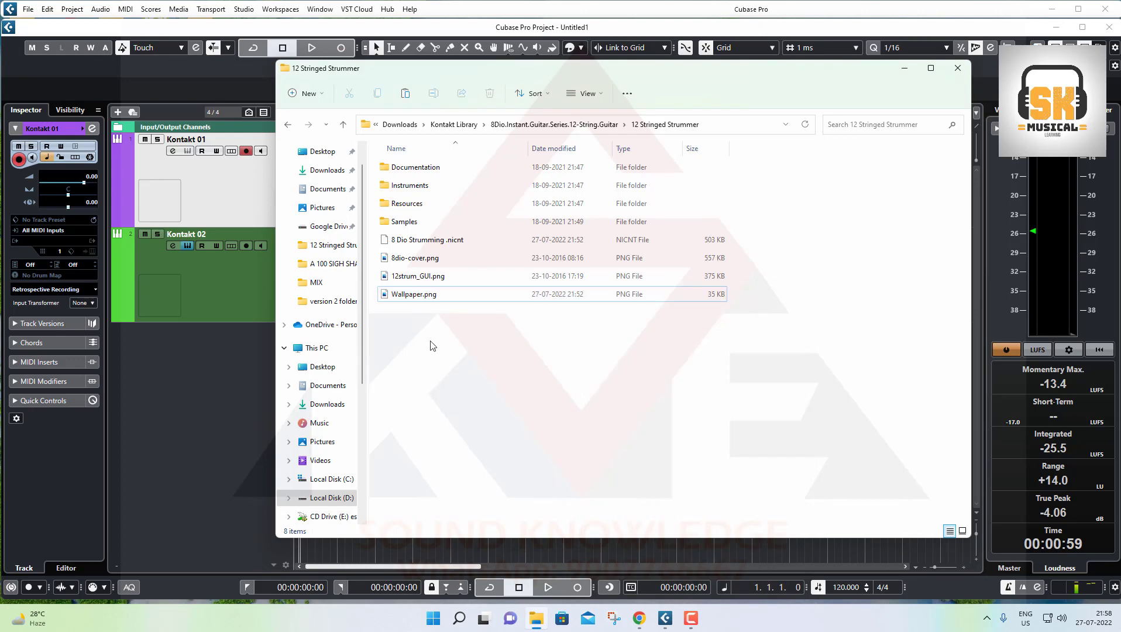
click(403, 294)
Step: Switch back to Cubase and load 12 String Guitar Strummer.nki from the 8 Dio Strumming library in Kontakt
click(224, 196)
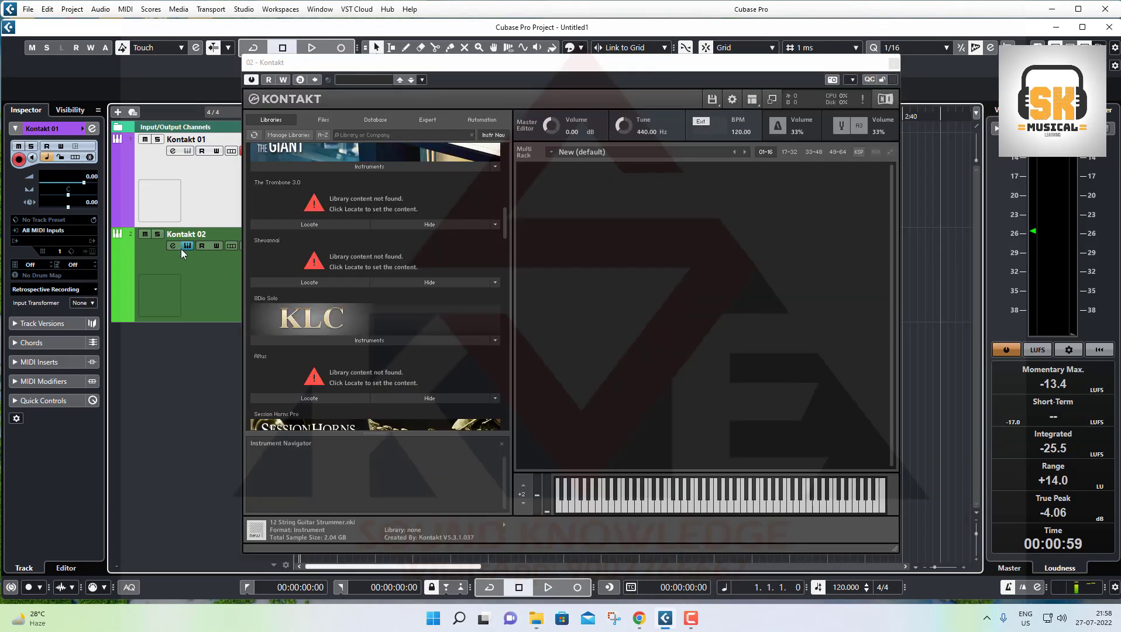
scroll(338, 284, down, 6)
scroll(338, 346, down, 10)
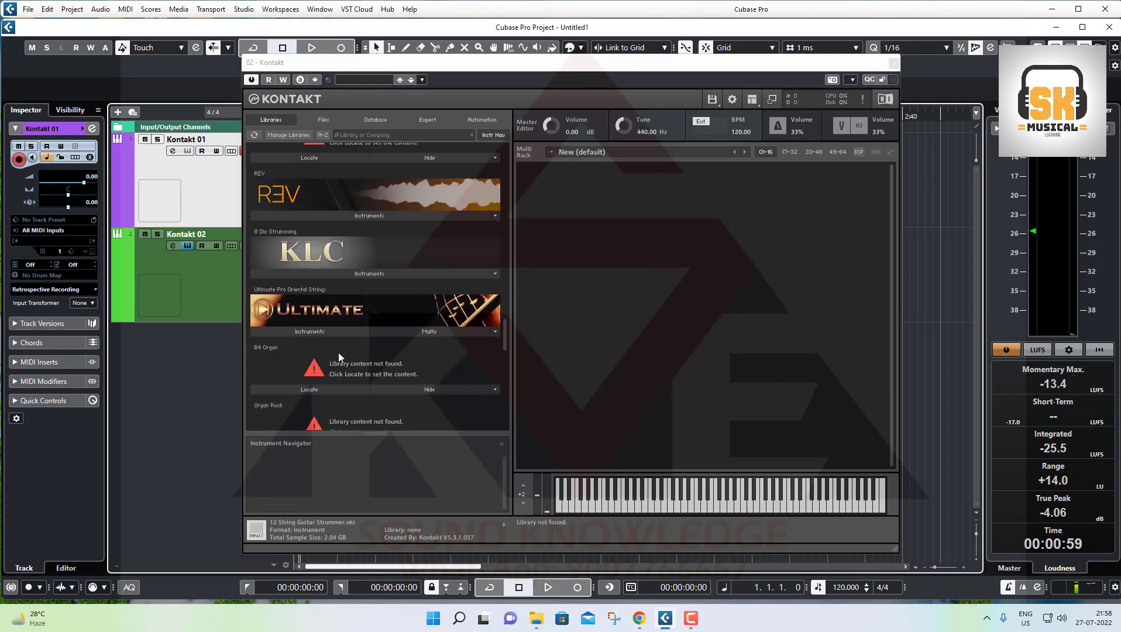
click(370, 275)
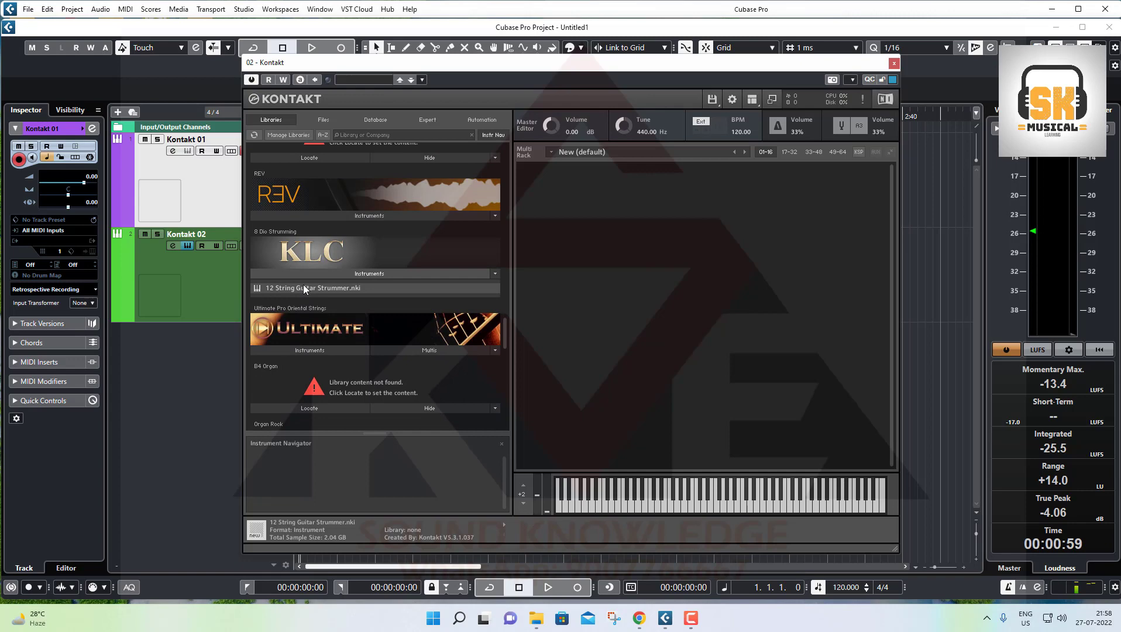
double_click(303, 287)
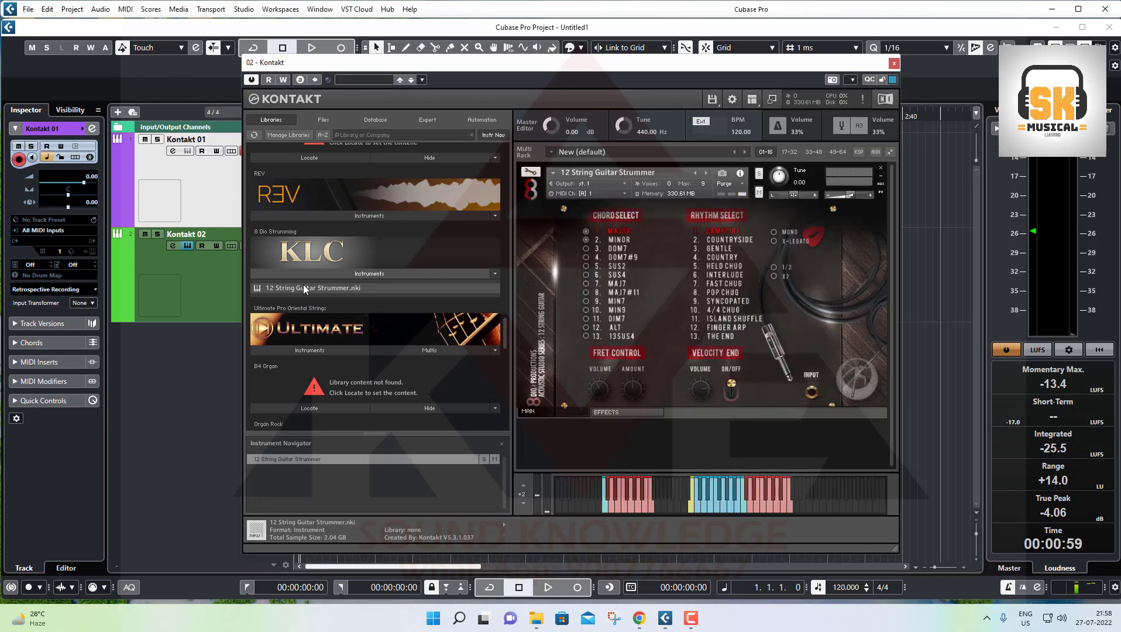